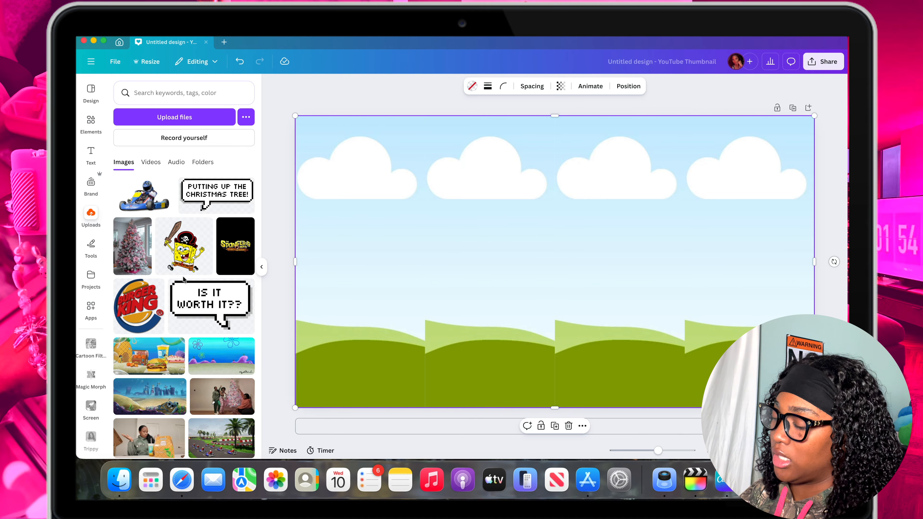
Fill the four grid frames with the uploaded pink camera, pink-haired portrait, rose bouquet and pink living room photos, in that order.
left_click(268, 323)
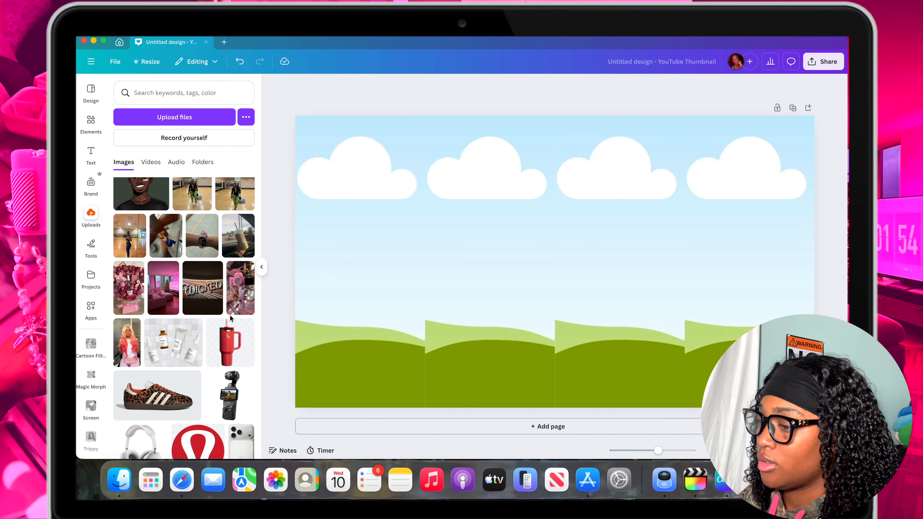
left_click(240, 302)
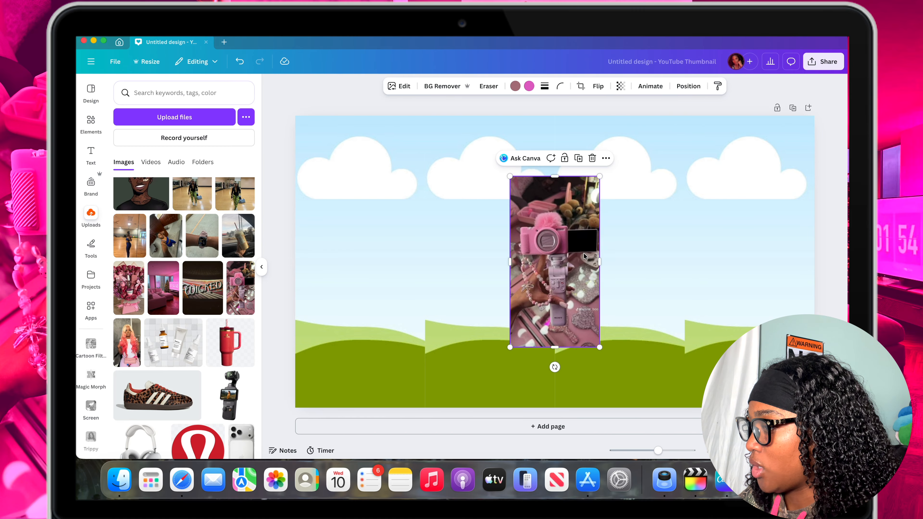
left_click_drag(580, 255, 393, 258)
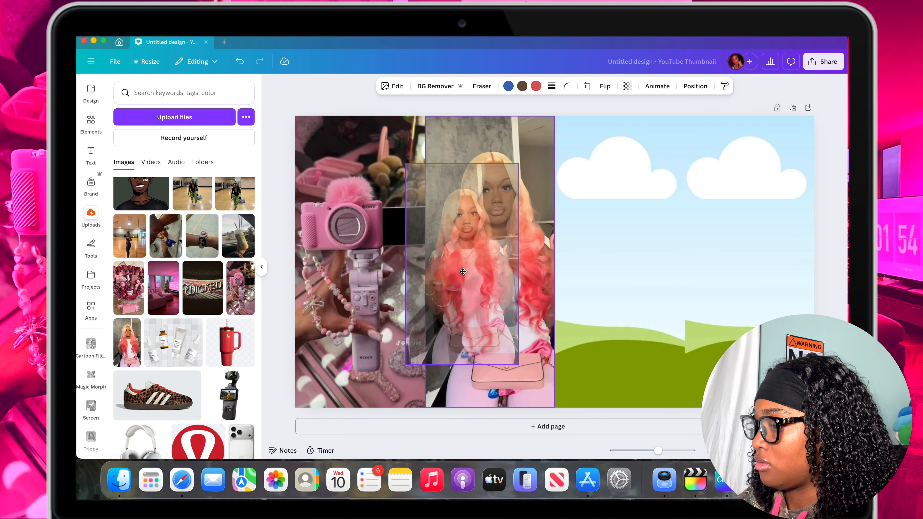
left_click_drag(474, 256, 467, 256)
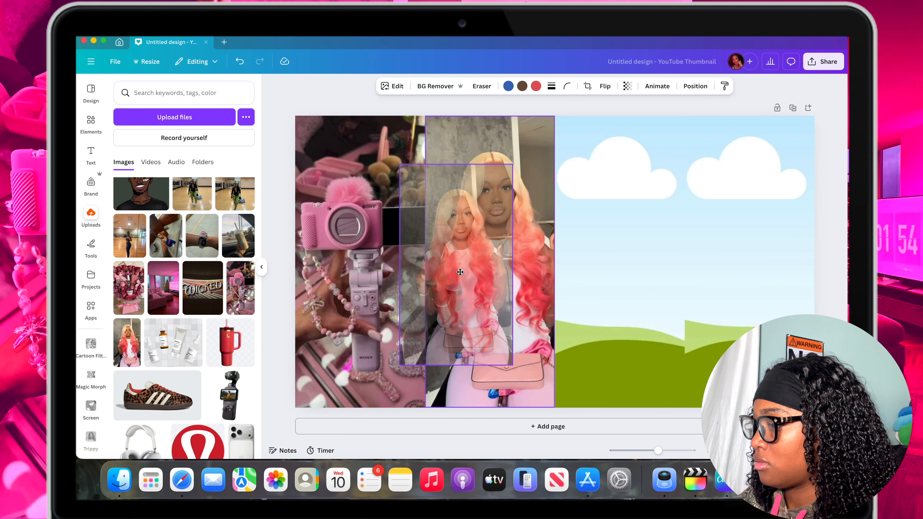
left_click_drag(467, 256, 466, 256)
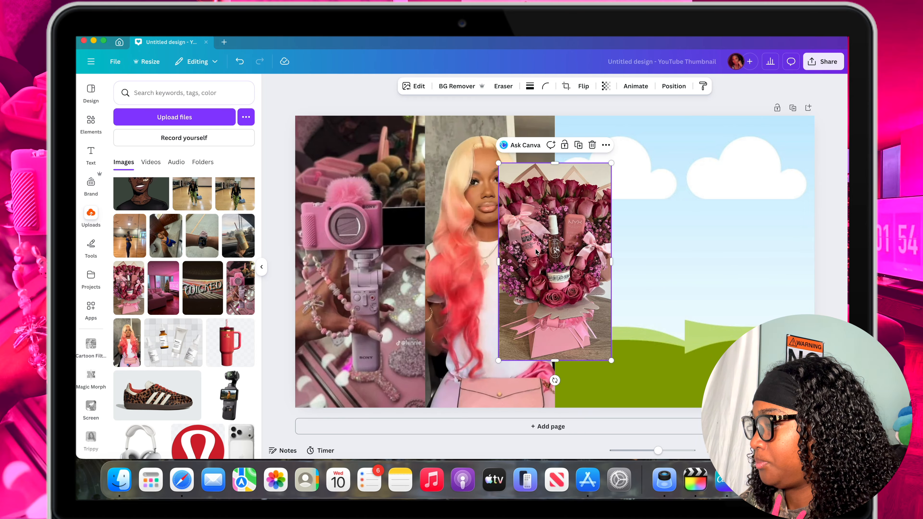
left_click_drag(536, 251, 611, 247)
left_click_drag(174, 287, 721, 253)
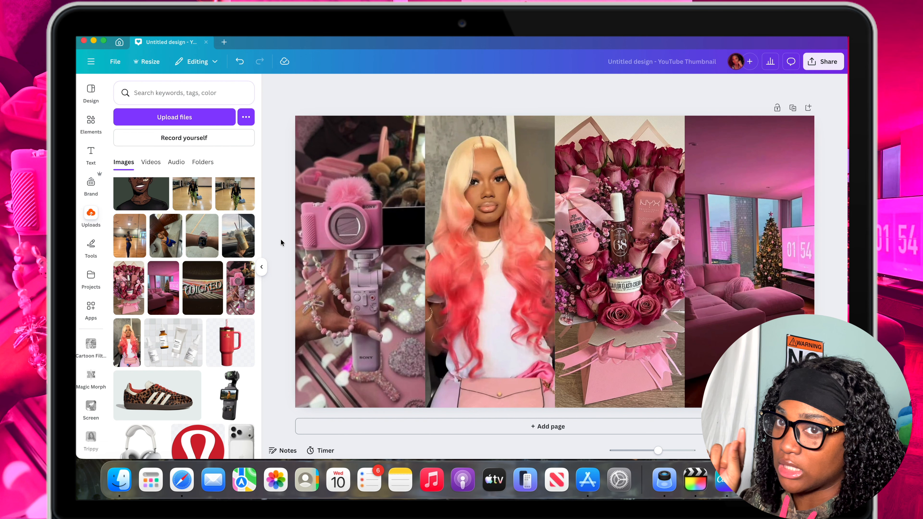
Adjust the portrait photo's white balance to temperature 83 and tint 100.
left_click(472, 199)
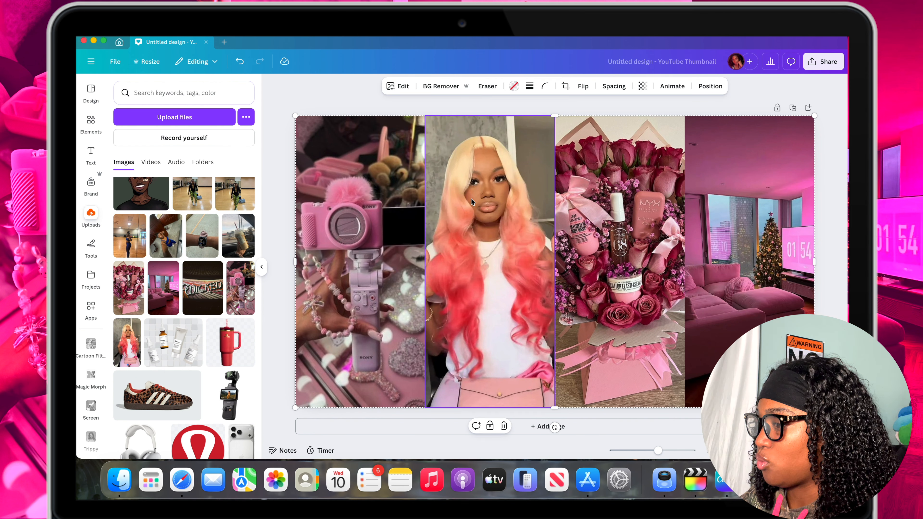
left_click(403, 87)
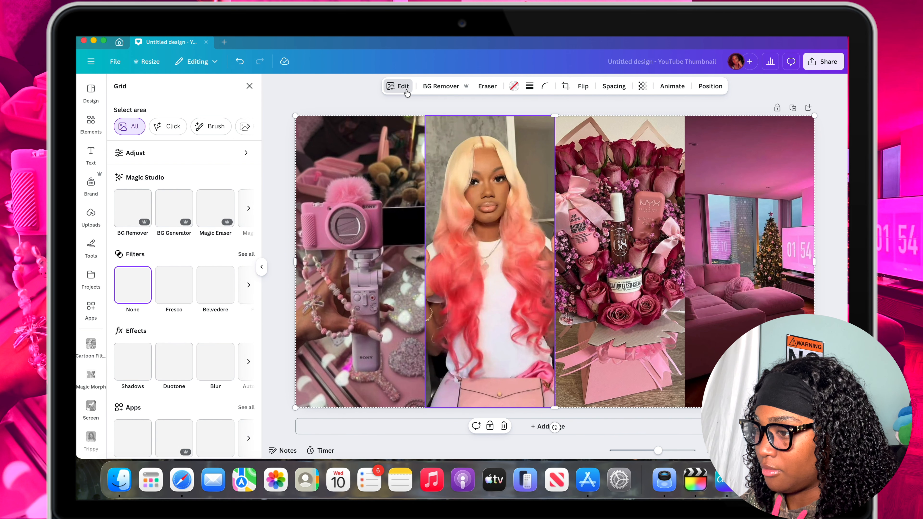
left_click(185, 155)
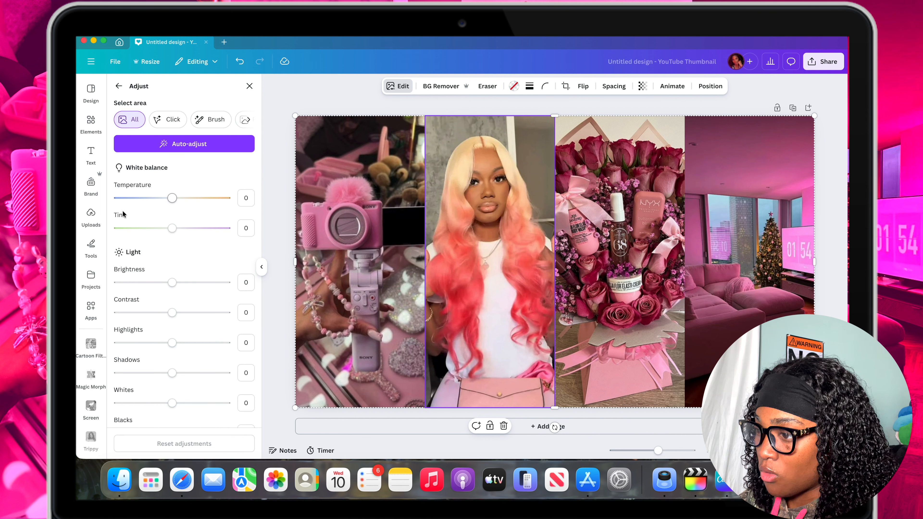
scroll(158, 186, "down", 3)
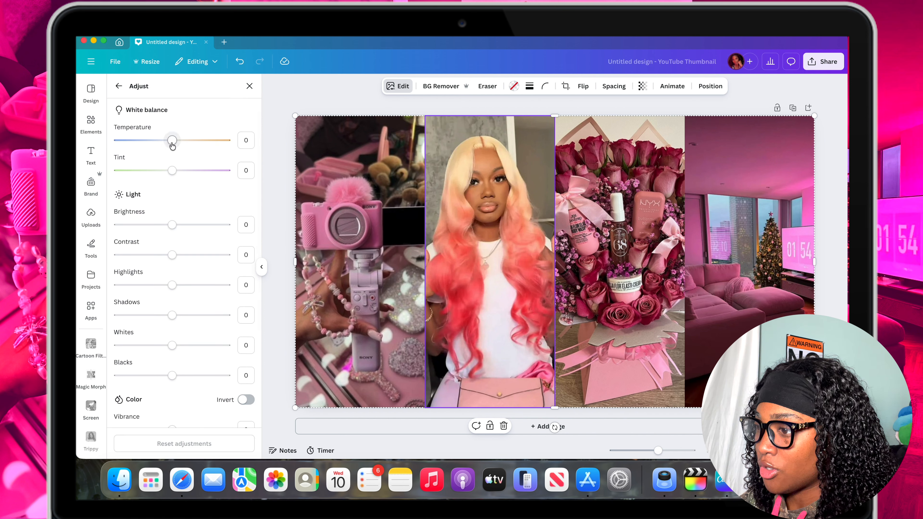
scroll(173, 146, "up", 1)
left_click_drag(173, 149, 184, 189)
left_click(172, 151)
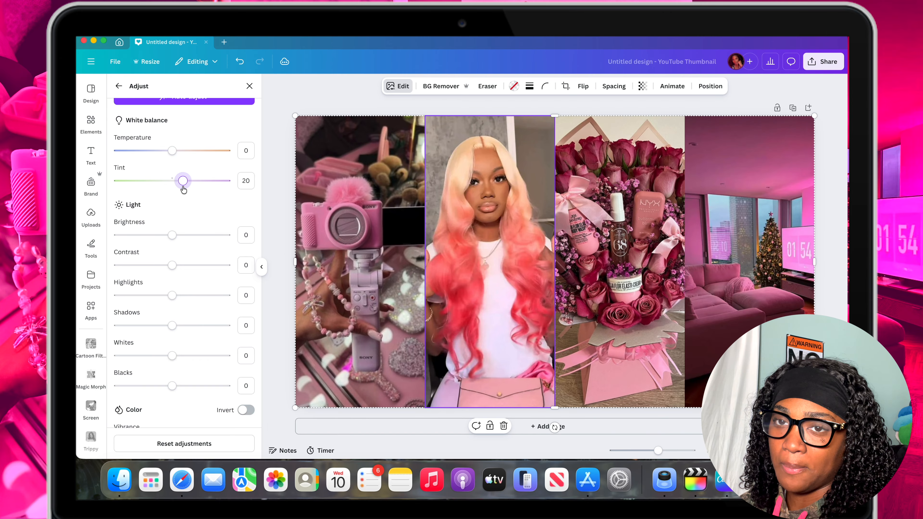
left_click_drag(183, 190, 191, 190)
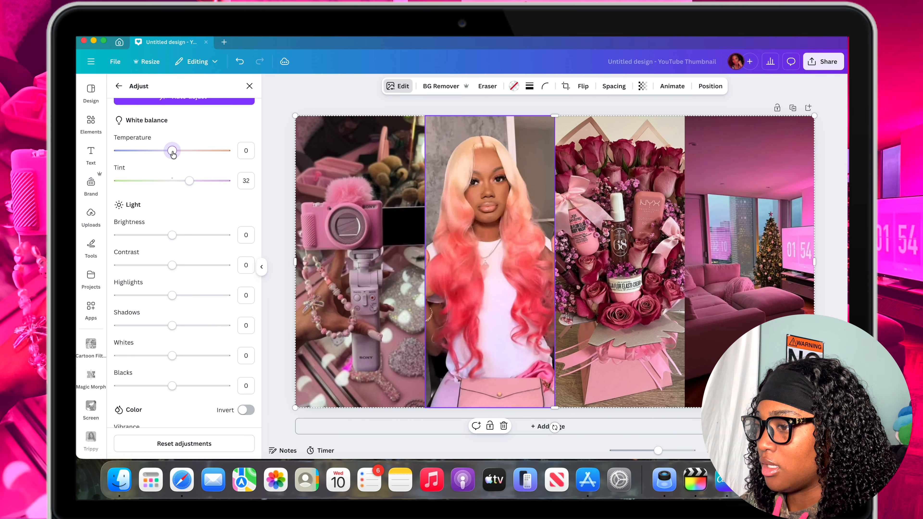
left_click_drag(172, 154, 209, 187)
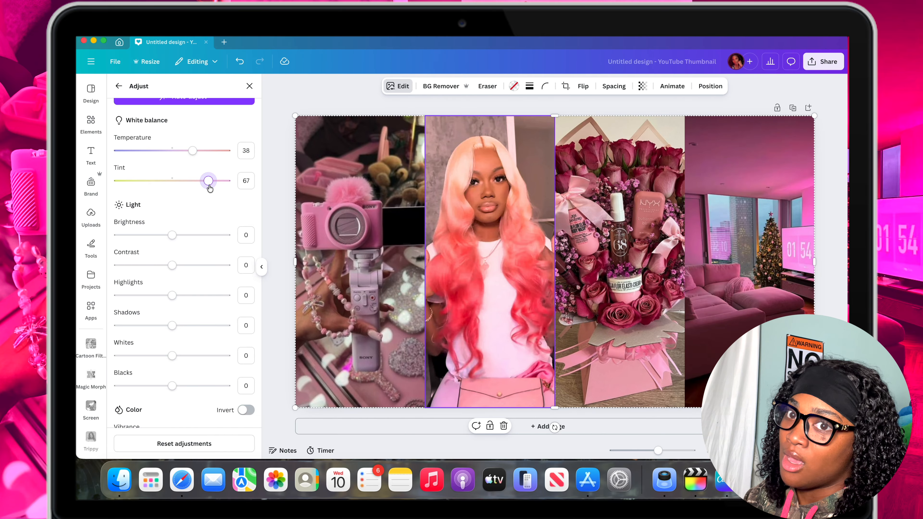
left_click_drag(209, 187, 217, 188)
left_click(211, 153)
left_click_drag(211, 153, 216, 155)
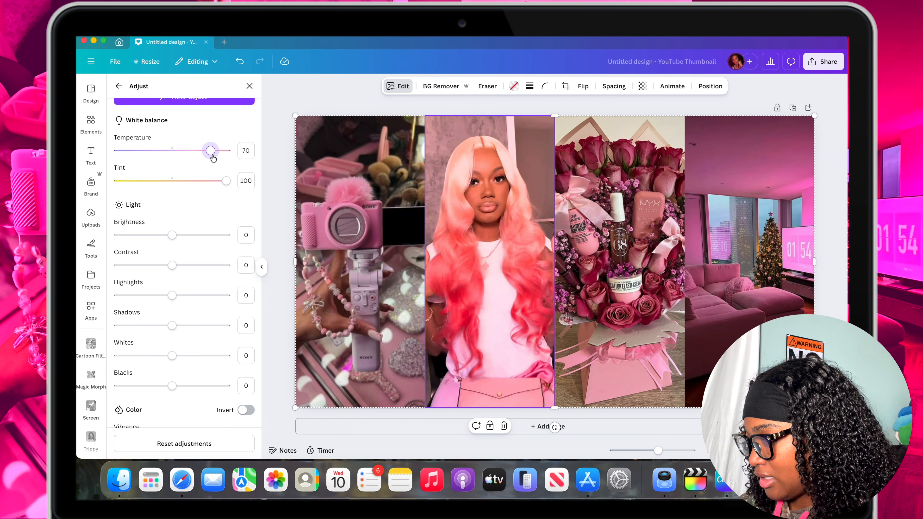
left_click_drag(212, 157, 218, 159)
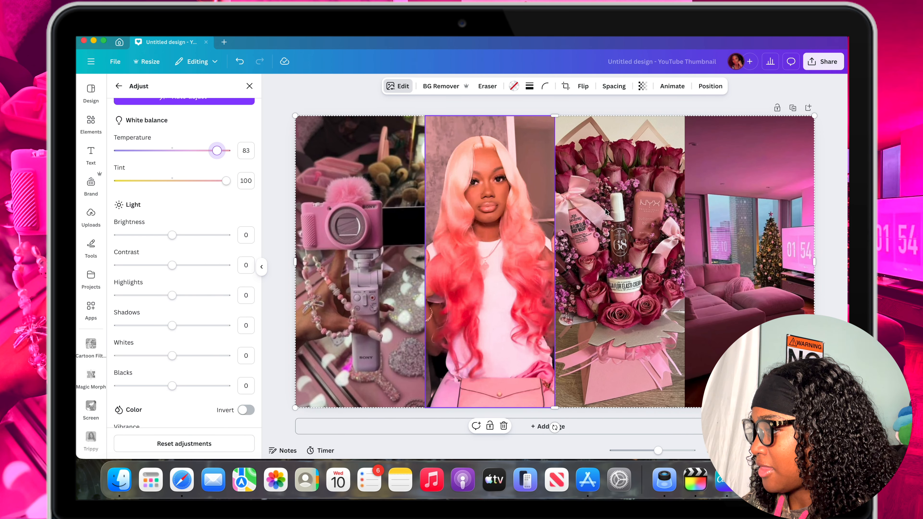
Shift the white balance of the bouquet, camera and living room photos towards a warm pink matching the portrait.
left_click(612, 201)
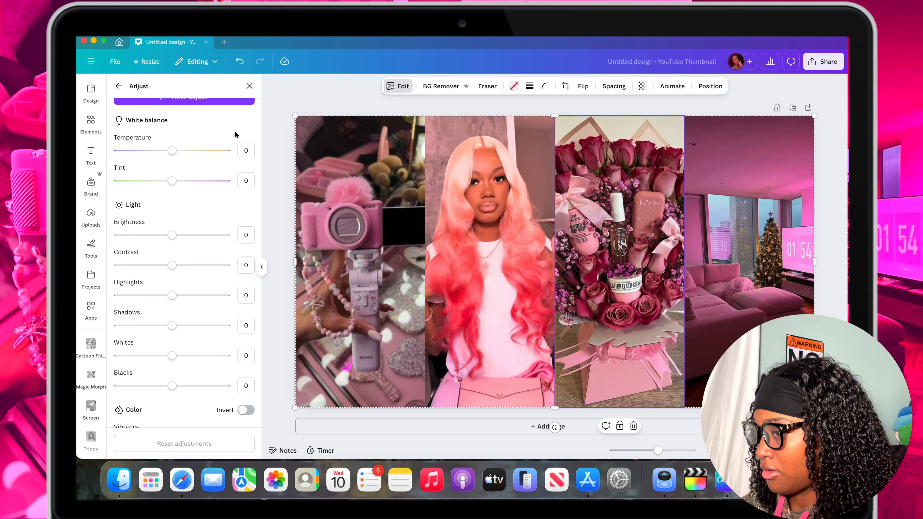
left_click_drag(173, 181, 185, 183)
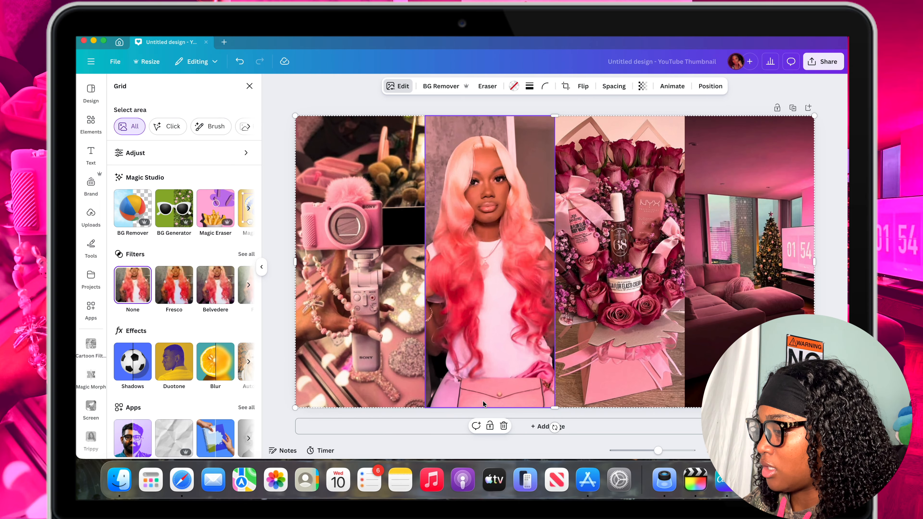
Lock the photo grid in place on the page.
scroll(484, 429, "up", 5)
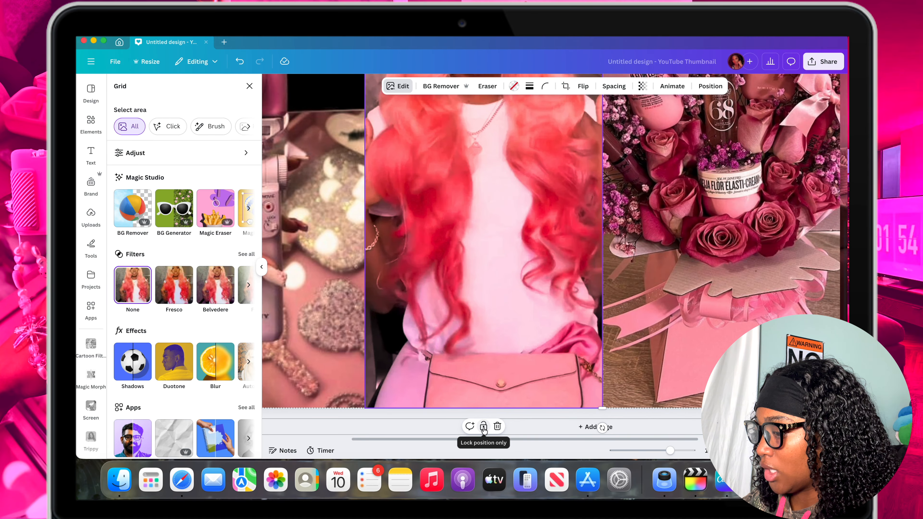
left_click(484, 427)
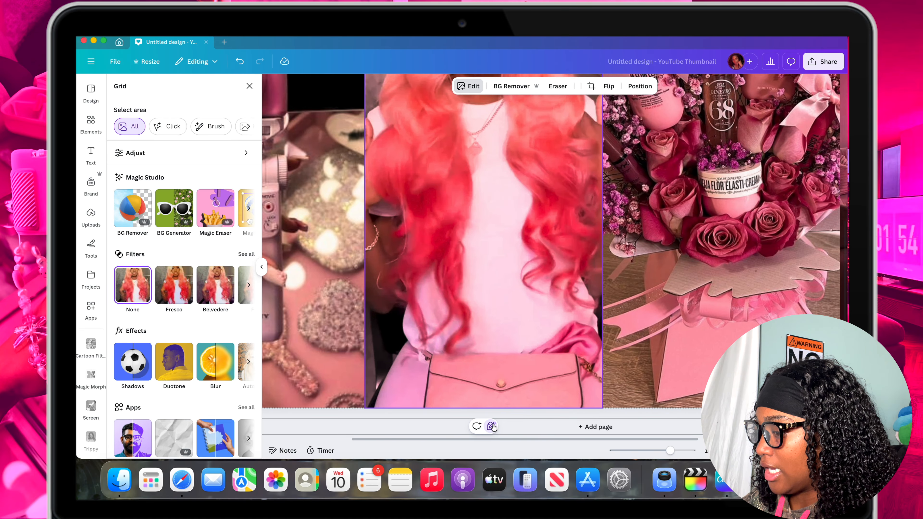
scroll(527, 293, "down", 5)
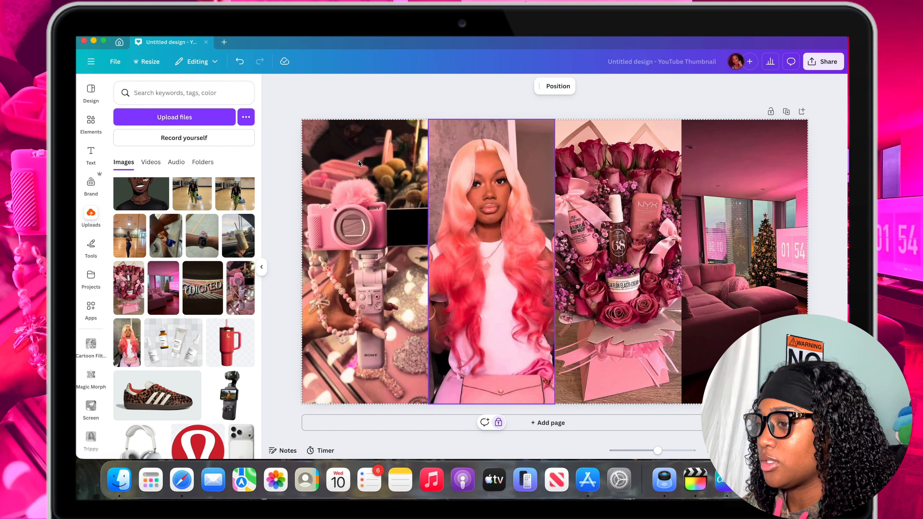
Add a second copy of the uploaded portrait, enlarge it to about 412 by 732, and place it over the portrait column.
left_click(125, 352)
left_click_drag(559, 224, 489, 241)
left_click_drag(424, 184, 386, 119)
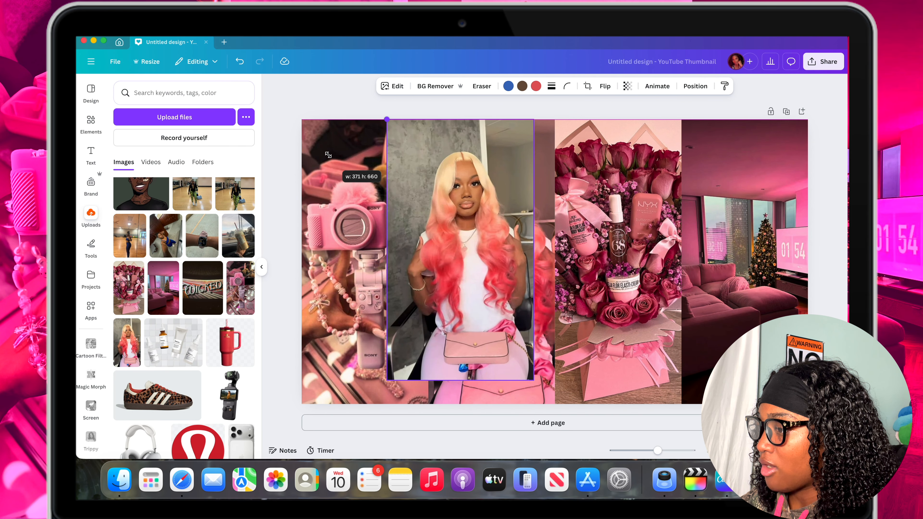
left_click_drag(387, 380, 370, 408)
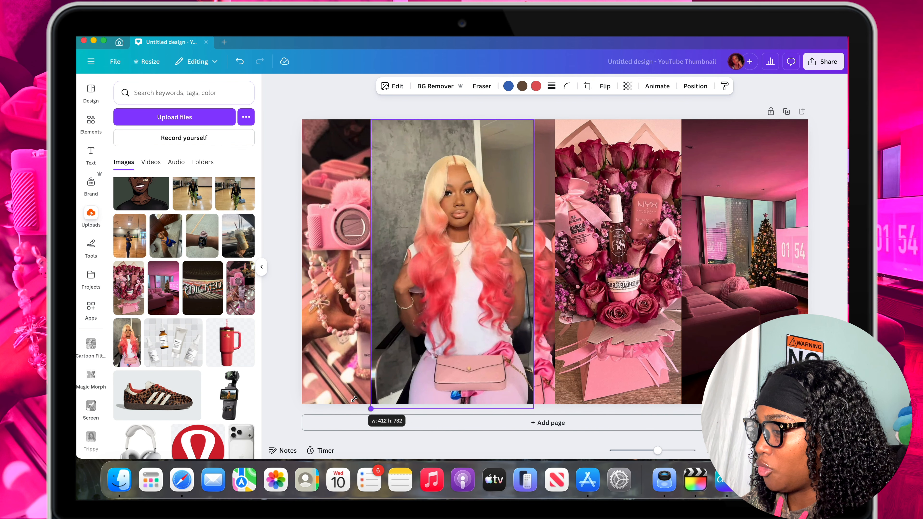
left_click_drag(425, 296, 449, 296)
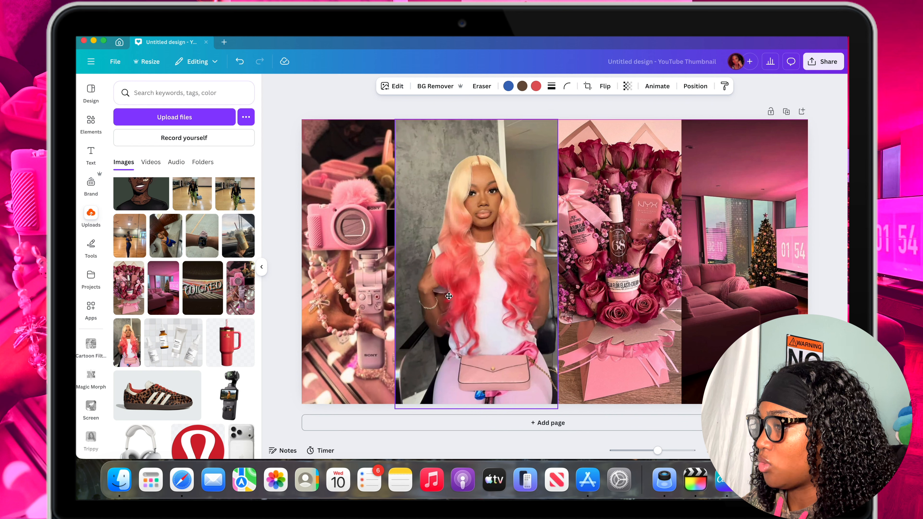
Remove the portrait copy's background, then enlarge the cutout and align it over the grid's portrait.
left_click(436, 86)
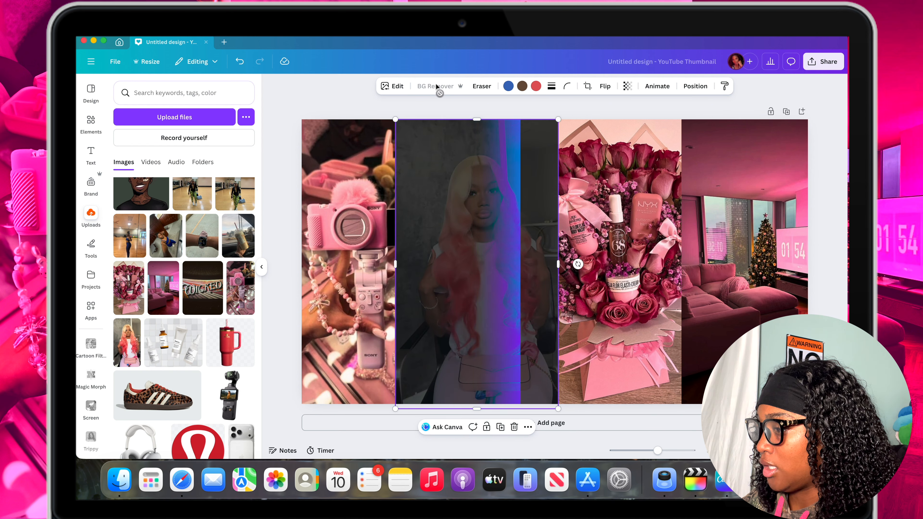
mouse_move(437, 250)
left_mouse_down()
mouse_move(495, 213)
mouse_move(440, 258)
left_mouse_up()
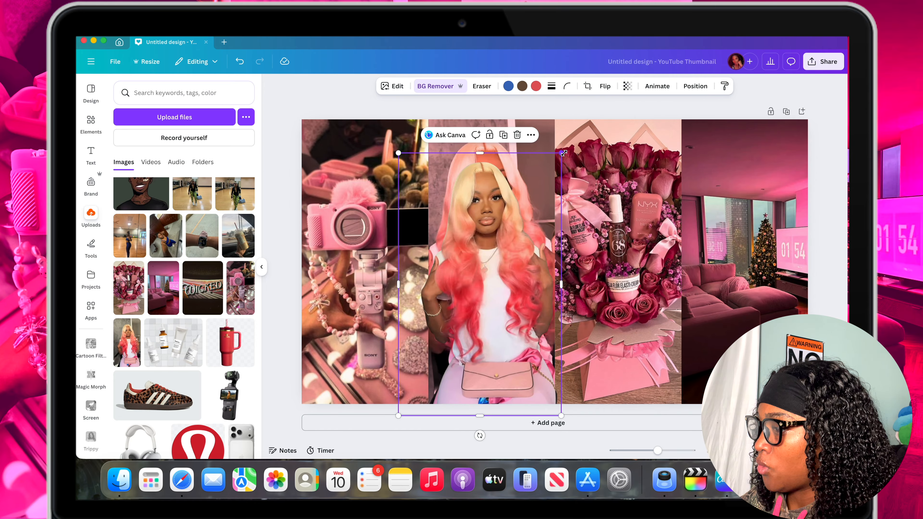
left_click_drag(561, 153, 575, 129)
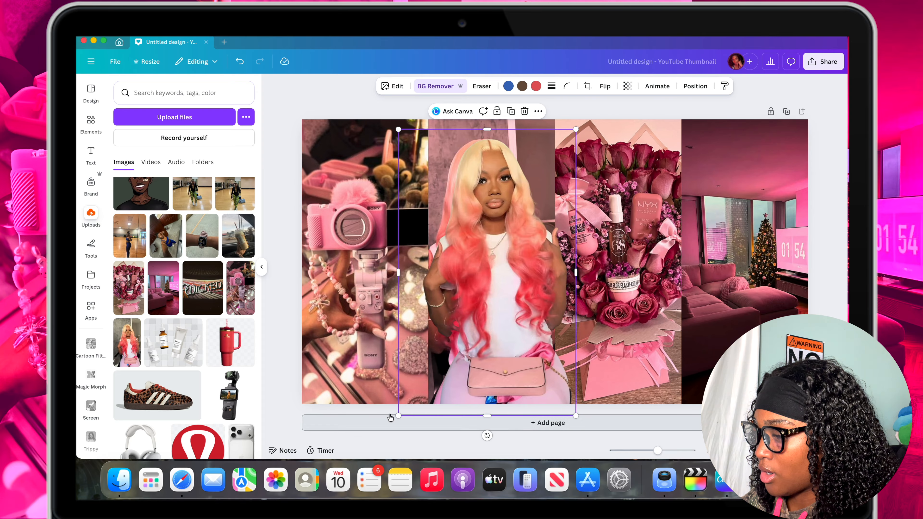
left_click_drag(398, 415, 384, 437)
left_click_drag(519, 344, 520, 341)
key("Escape")
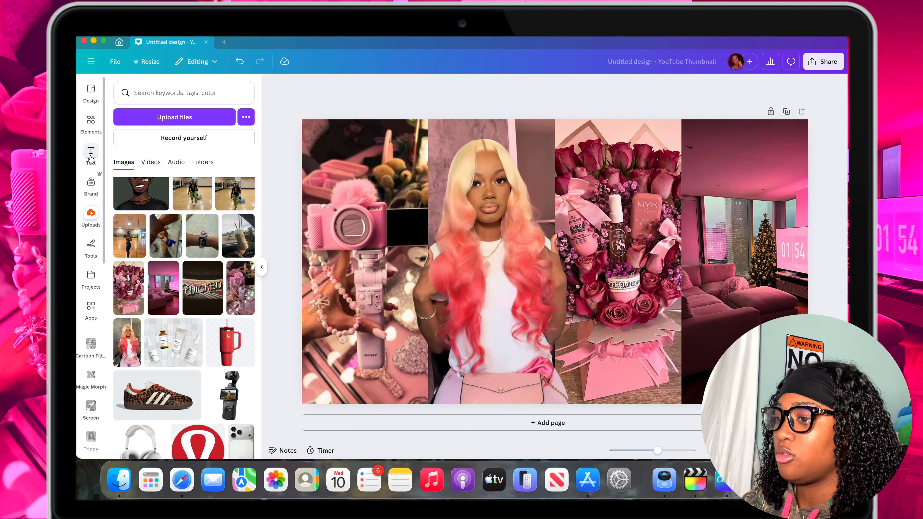
Open the TypeStudio text app and start a new text design.
left_click(91, 156)
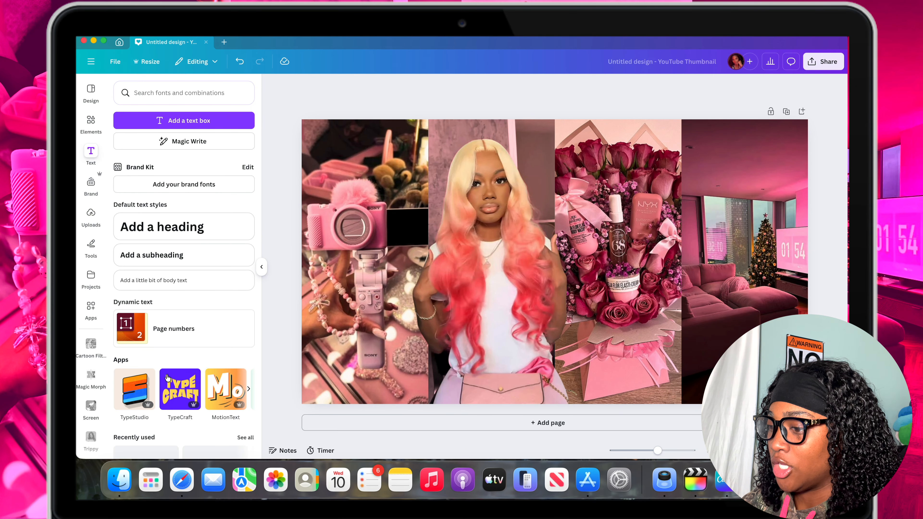
scroll(167, 378, "down", 3)
scroll(157, 269, "up", 3)
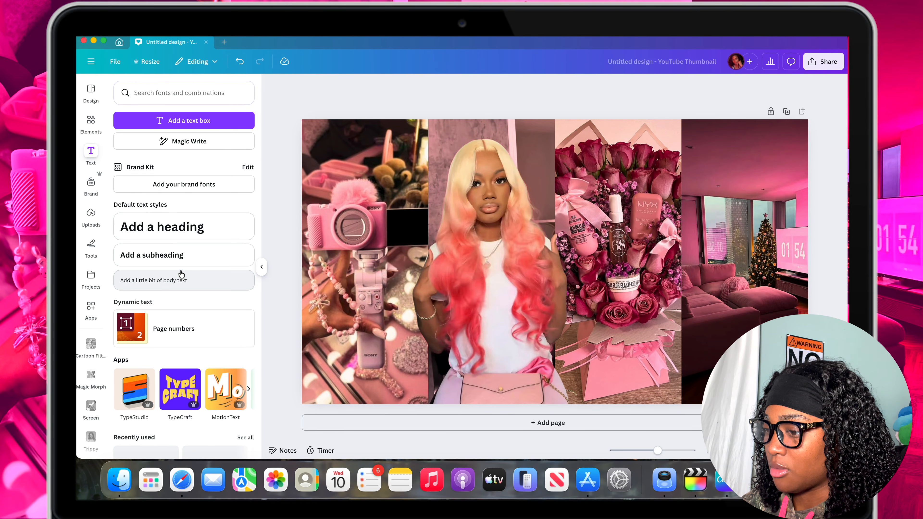
scroll(179, 274, "down", 3)
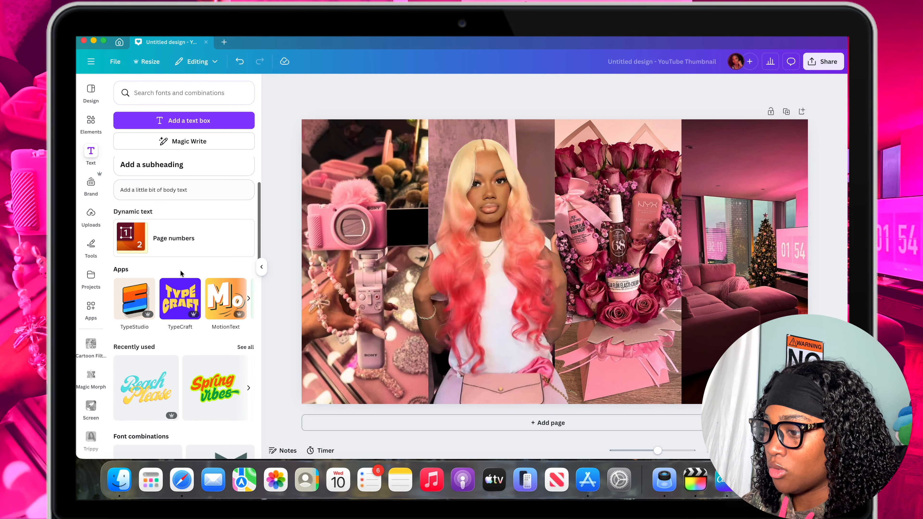
left_click(126, 299)
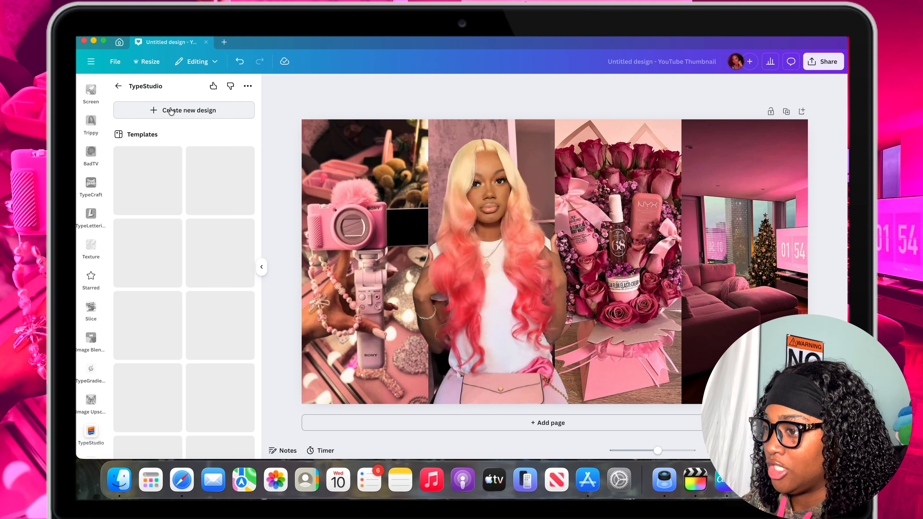
left_click(184, 111)
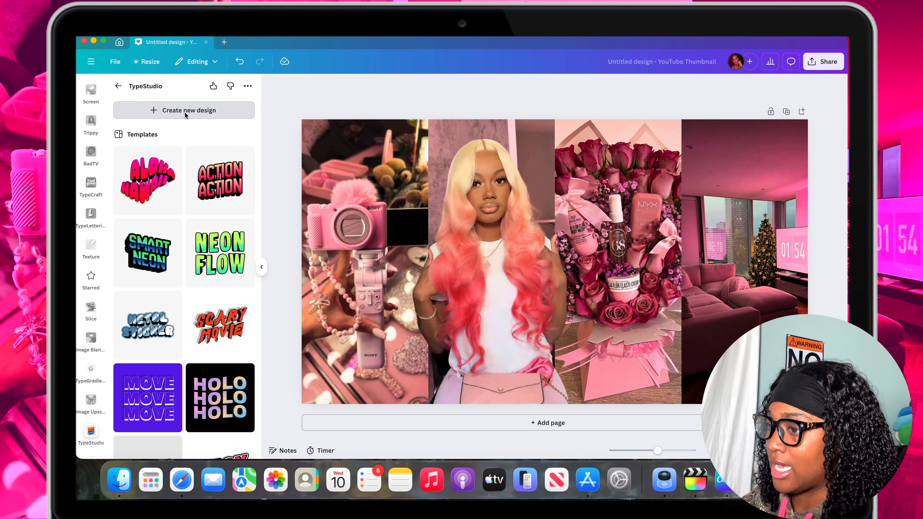
Replace the TypeStudio sample text with "Pink Wonderland".
triple_click(173, 283)
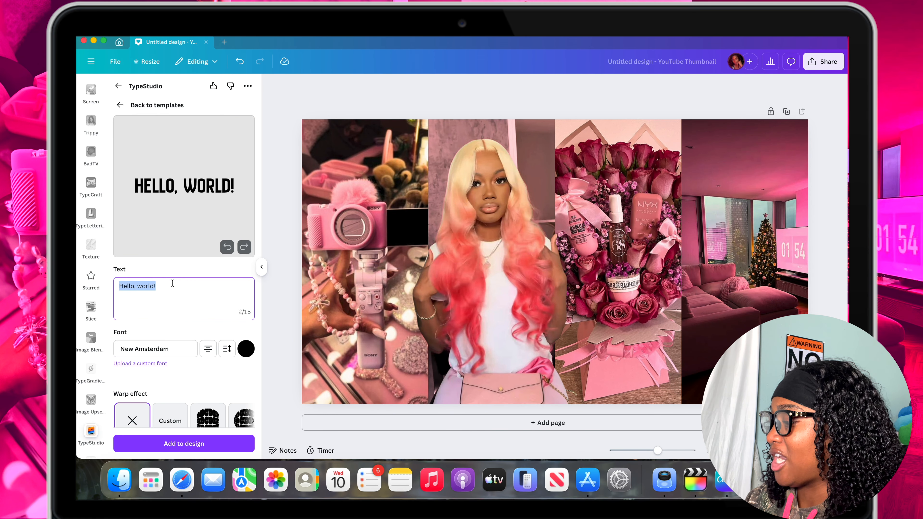
key("BackSpace")
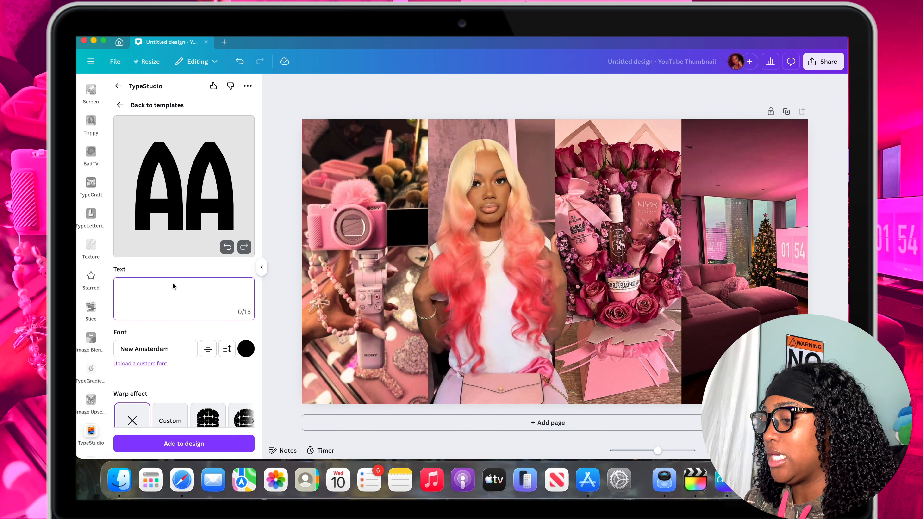
type("Pink Won")
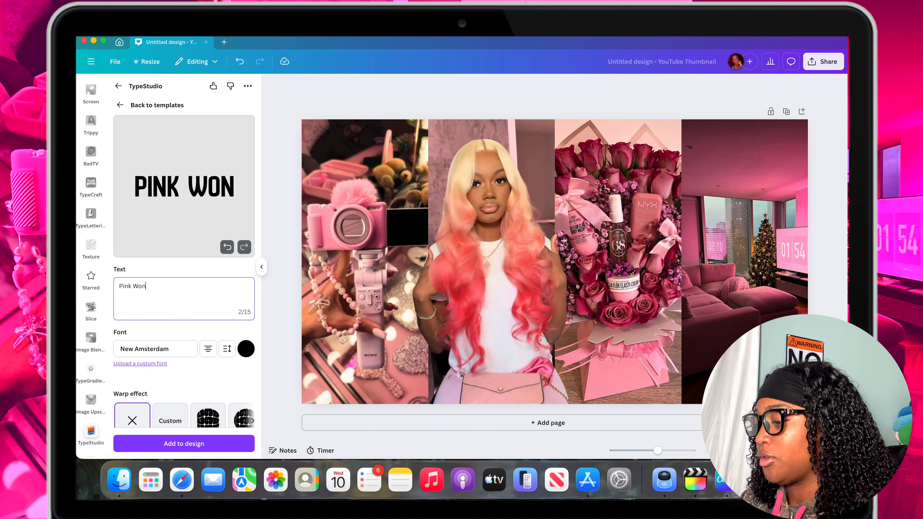
type("derland")
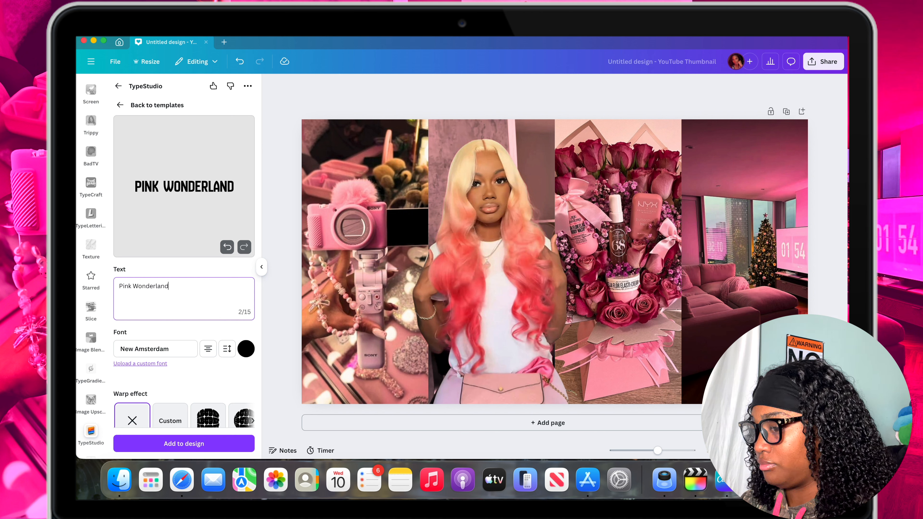
scroll(126, 256, "down", 3)
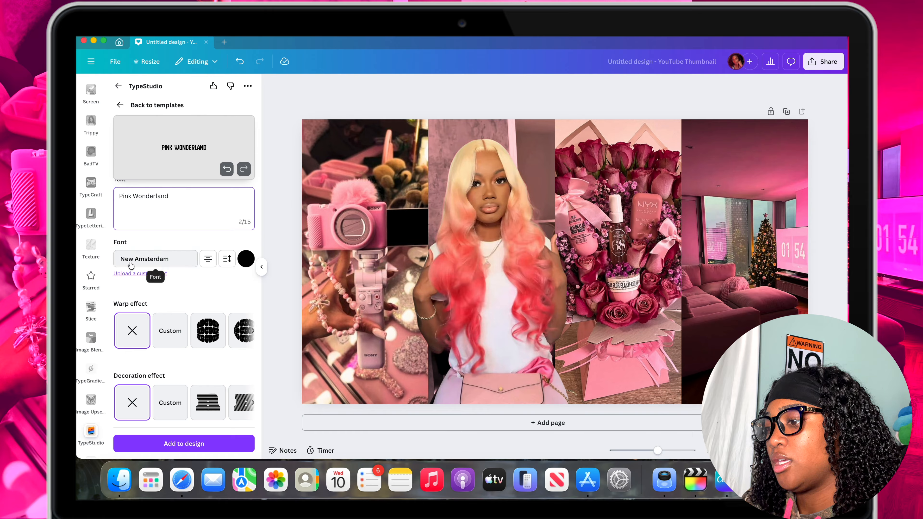
Set the "Pink Wonderland" text's font to The Augusta and apply the second preset shade effect.
left_click(164, 259)
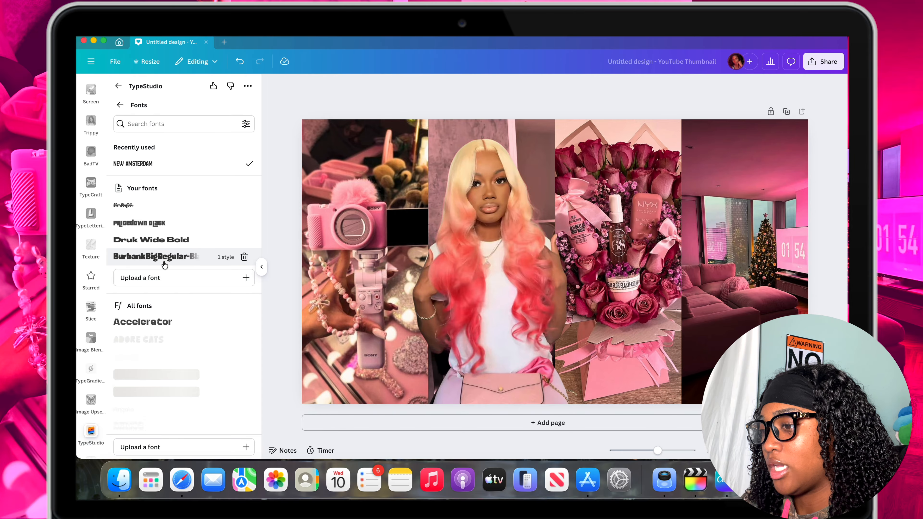
left_click(160, 207)
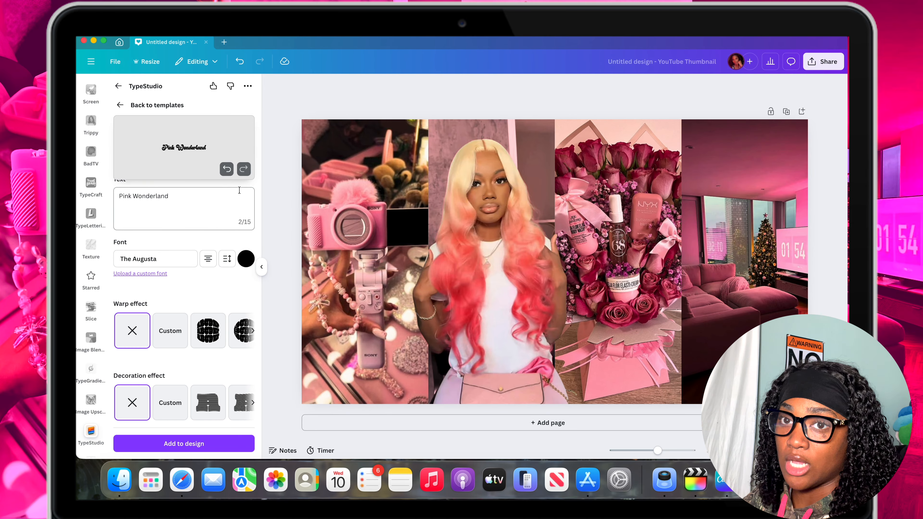
scroll(190, 295, "down", 2)
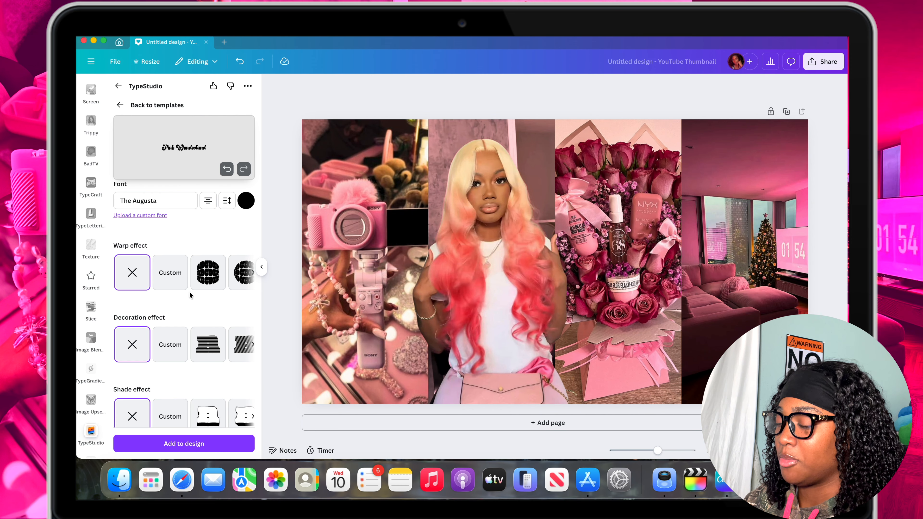
scroll(191, 292, "down", 3)
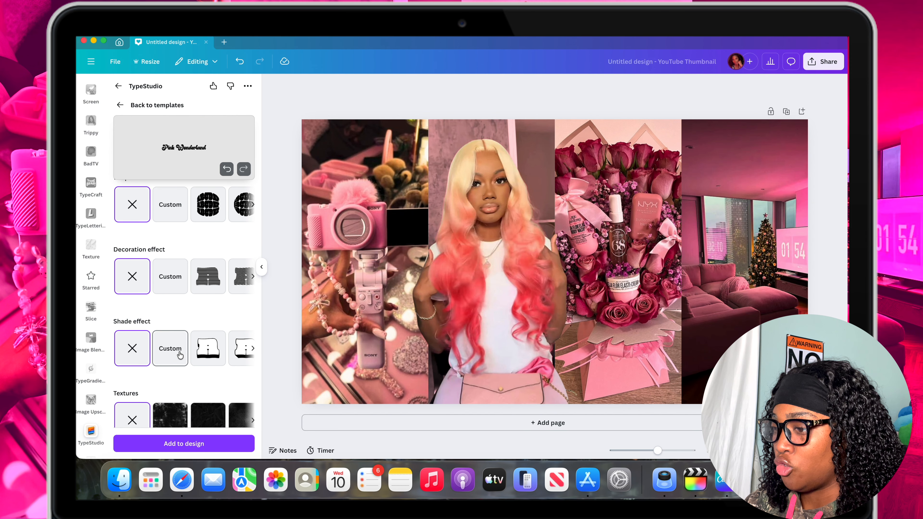
scroll(179, 355, "down", 2)
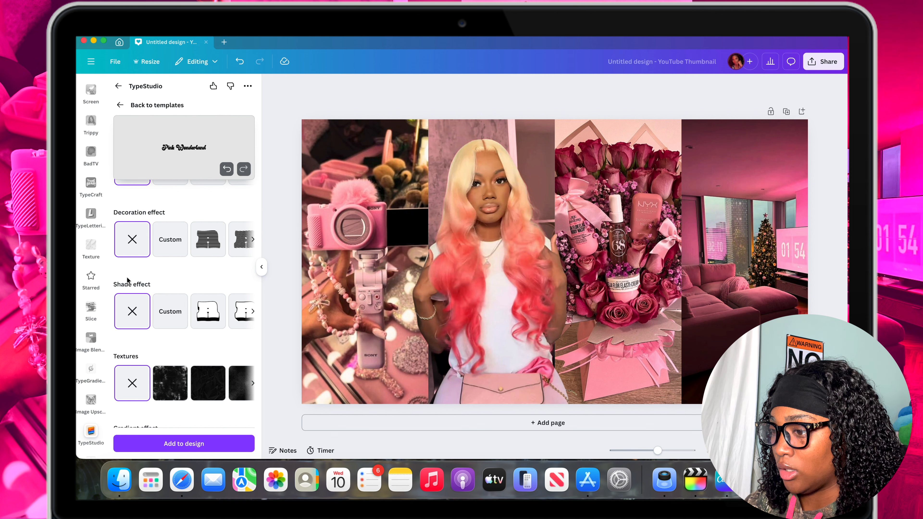
scroll(199, 313, "right", 3)
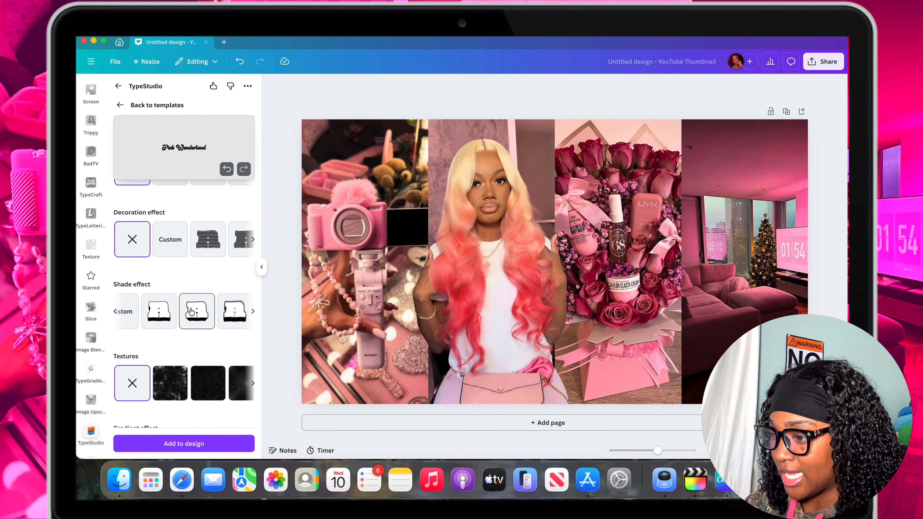
left_click(191, 310)
Apply a custom gradient effect to the title text and delete the gradient's middle blue color.
scroll(191, 310, "down", 2)
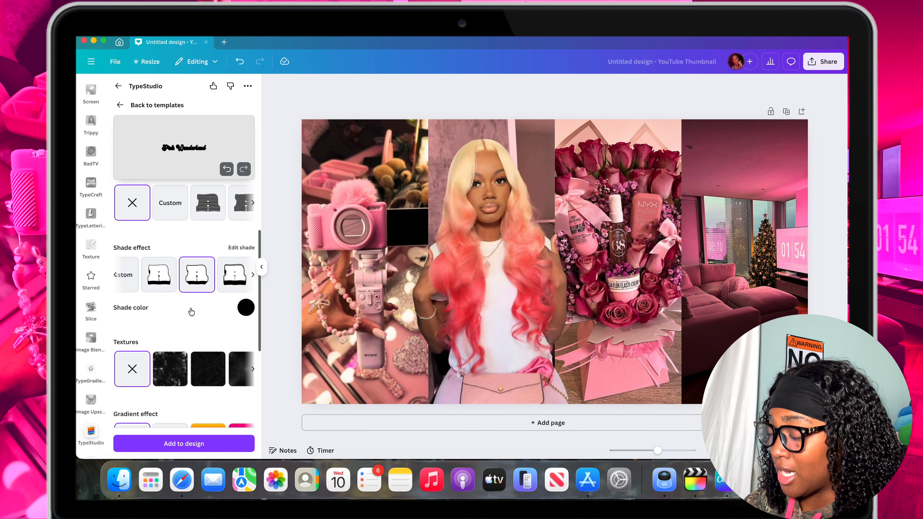
scroll(186, 323, "down", 5)
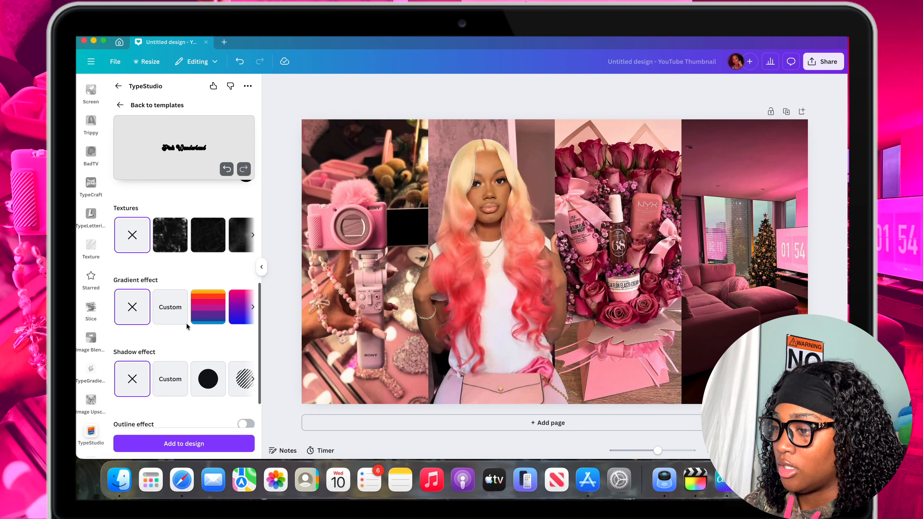
left_click(173, 306)
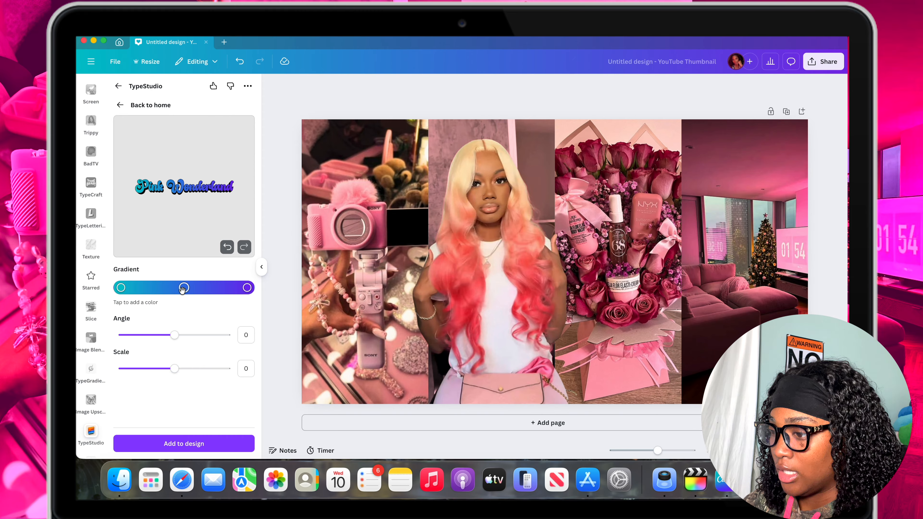
left_click(184, 288)
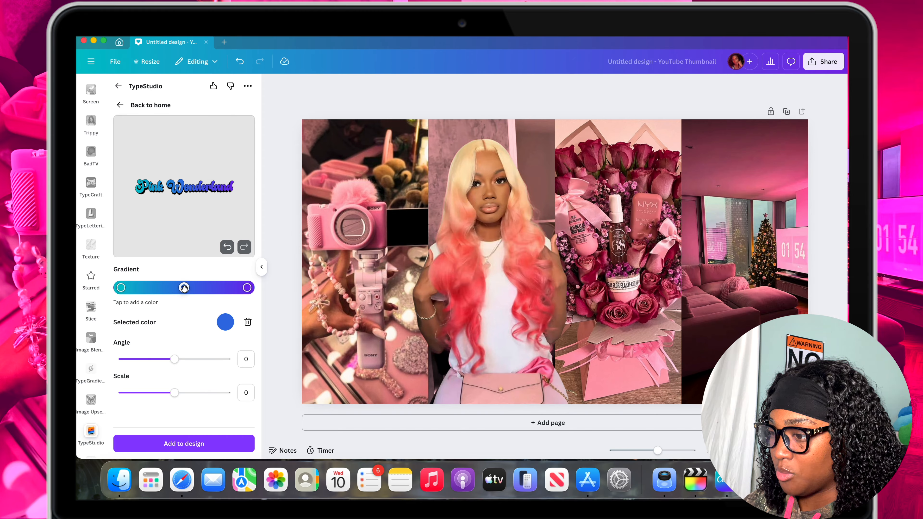
left_click(248, 321)
Set the gradient's starting color to vivid pink by sampling the bouquet's pink wrapping, shifting its hue slightly and increasing the saturation.
left_click(121, 287)
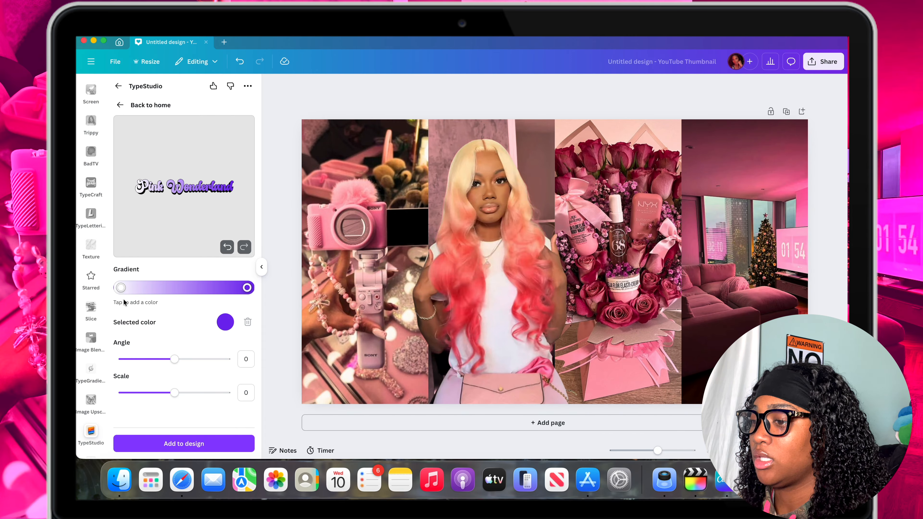
left_click(121, 287)
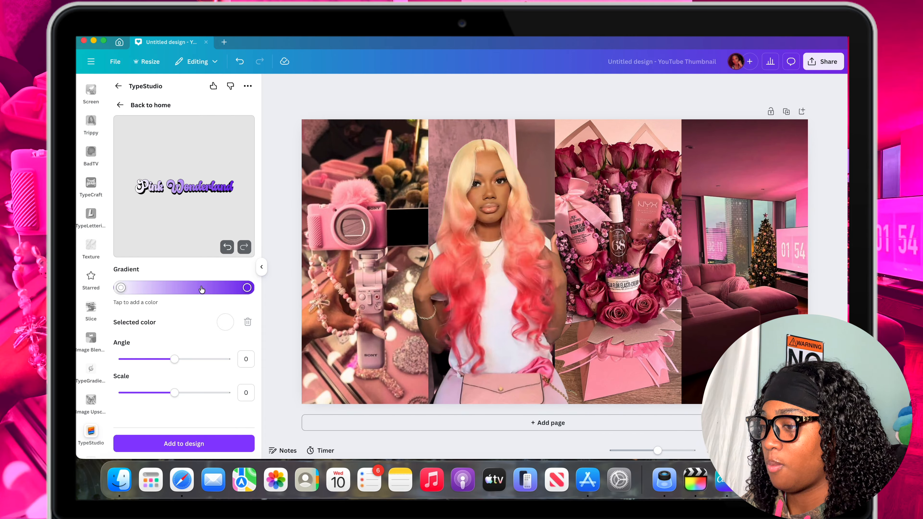
left_click(228, 321)
left_click(232, 202)
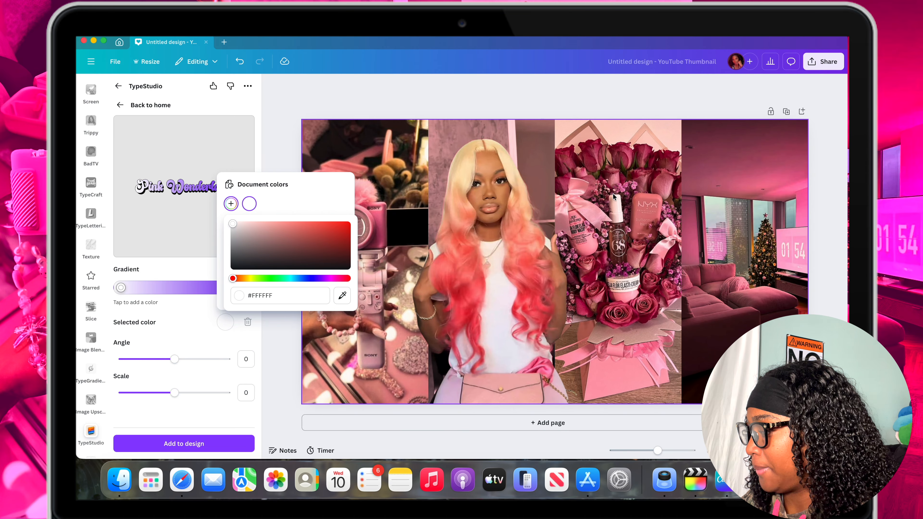
left_click(342, 296)
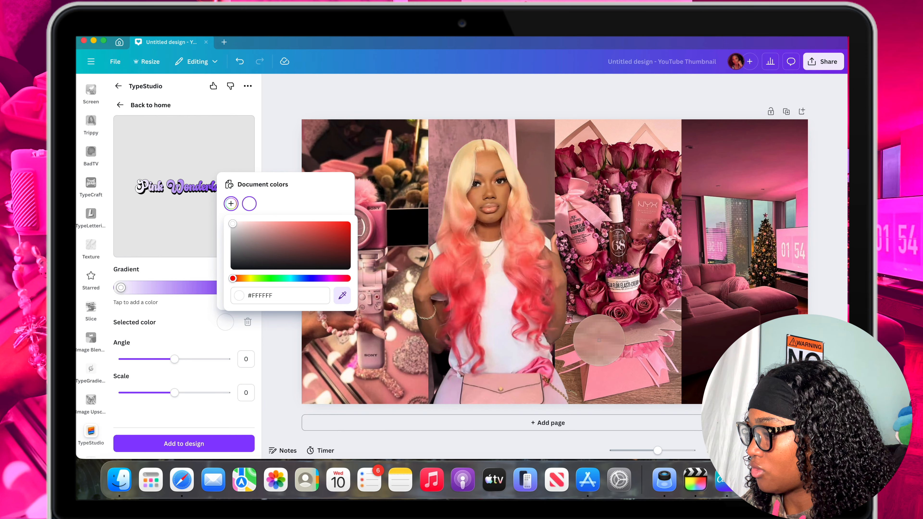
left_click(618, 369)
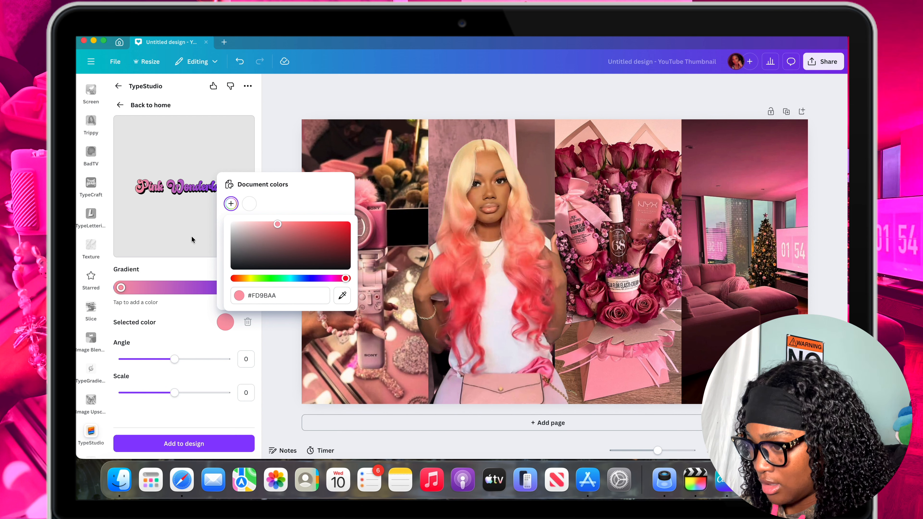
left_click(341, 279)
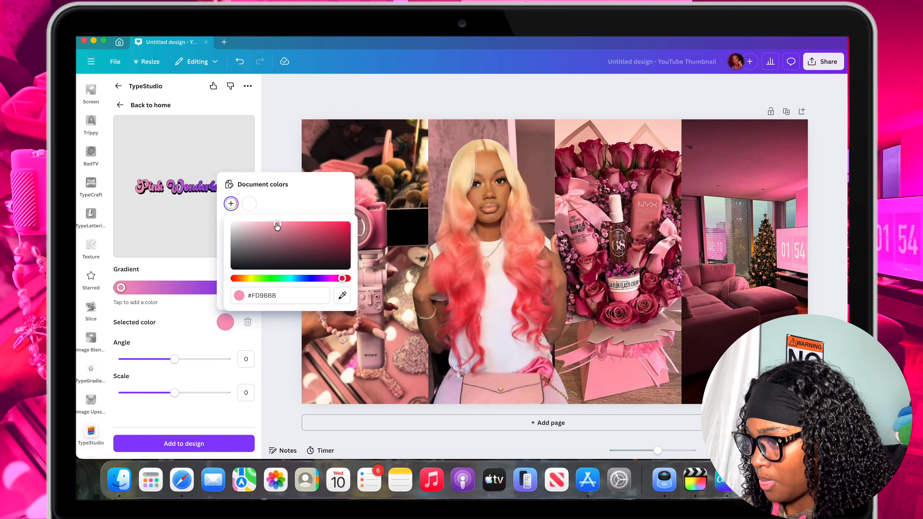
left_click_drag(276, 222, 330, 226)
left_click(176, 315)
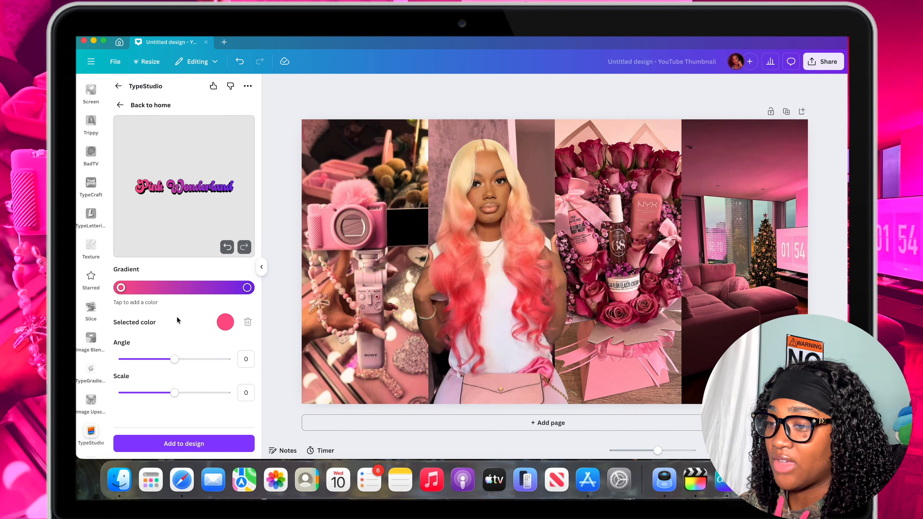
Set the gradient's end color to light pink #FFD0E0 by sampling the pink starting color and lightening it.
left_click(247, 287)
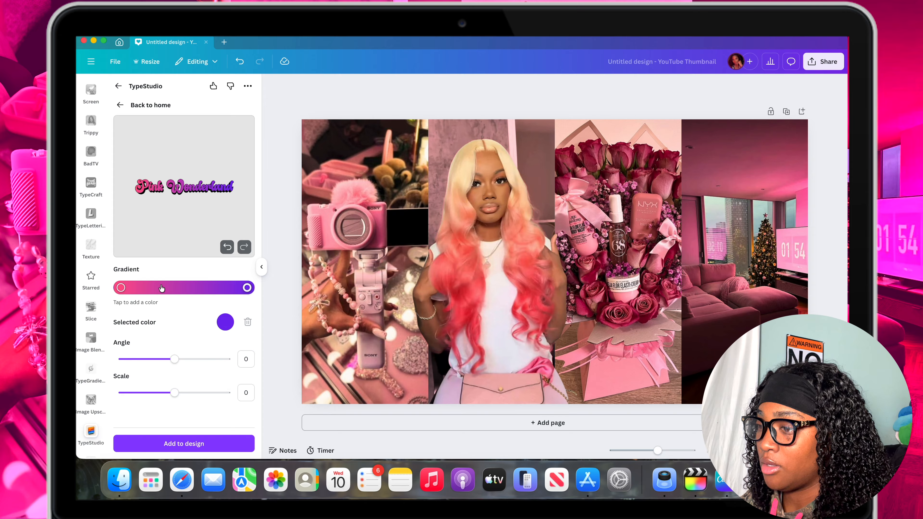
left_click(230, 323)
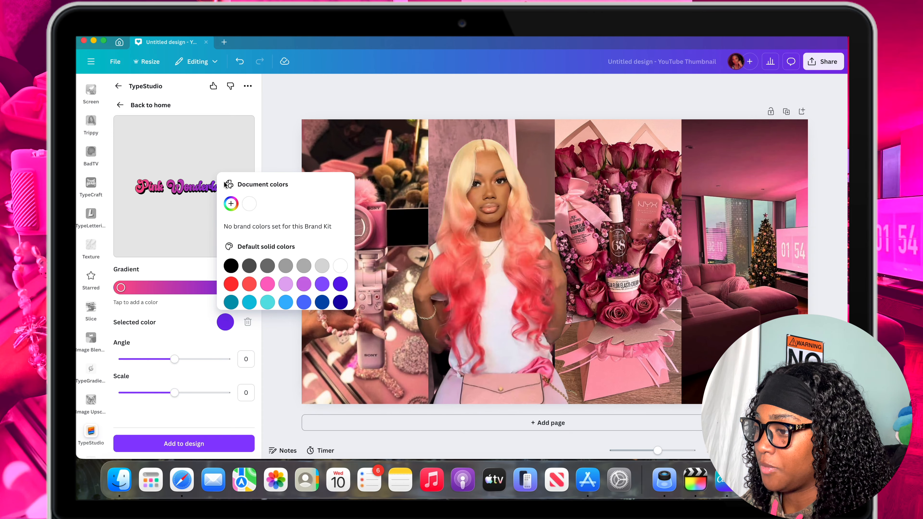
left_click(231, 204)
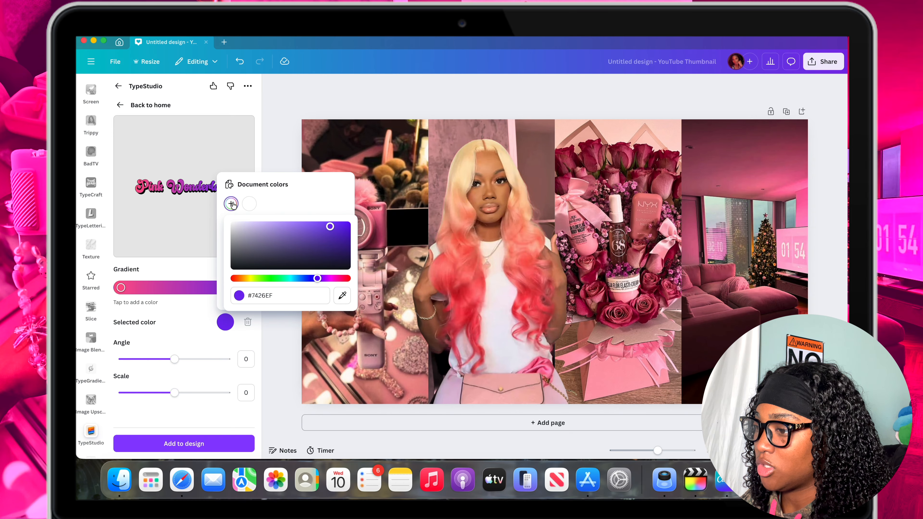
left_click(343, 295)
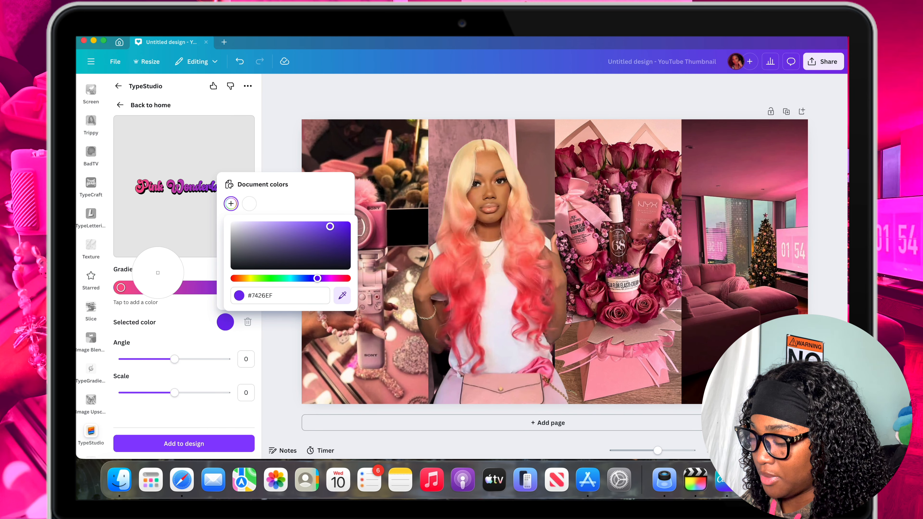
left_click(122, 287)
left_click_drag(309, 224, 250, 221)
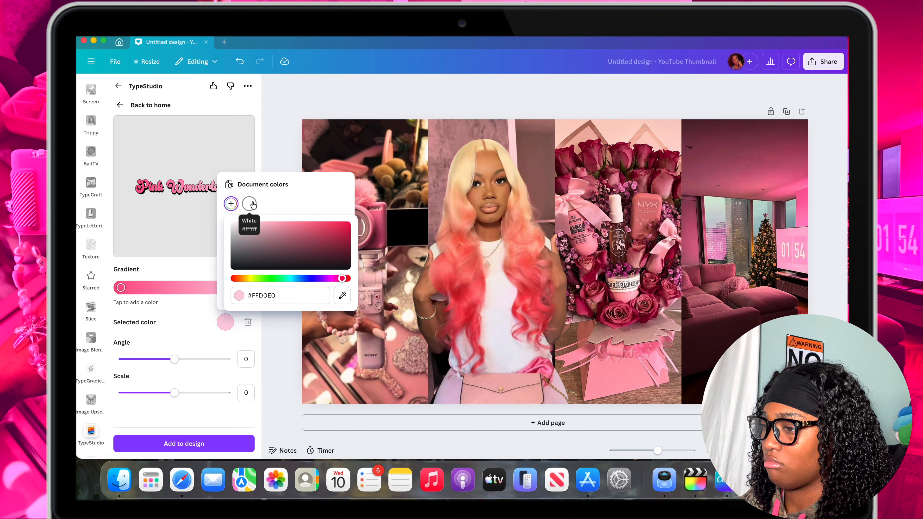
left_click(198, 319)
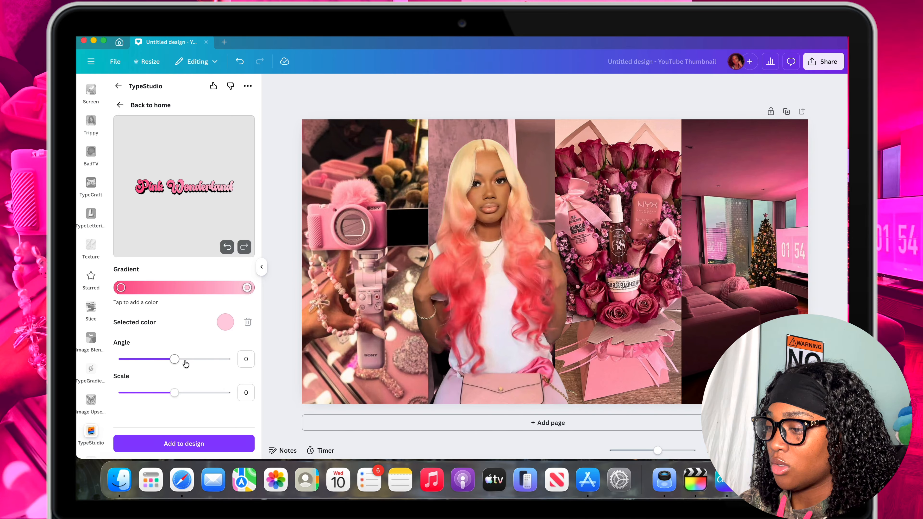
Set the gradient angle to 90.
left_click(253, 353)
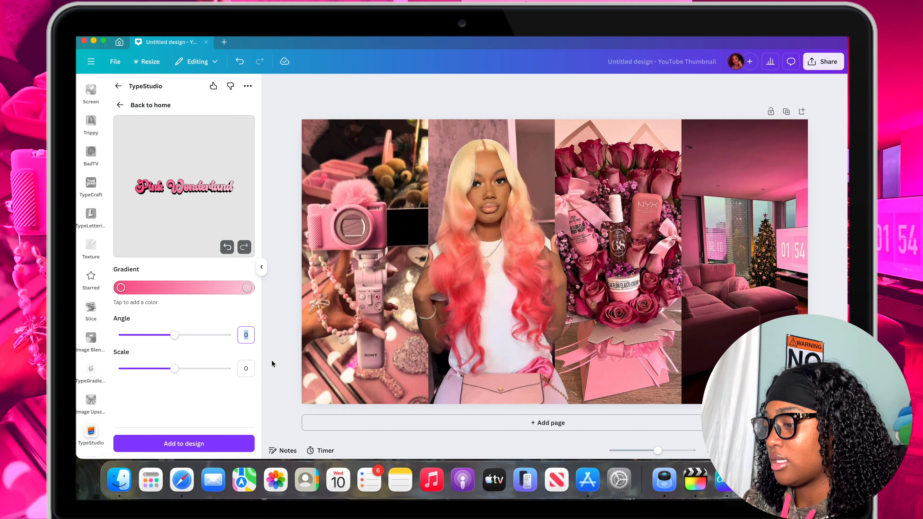
type("90")
key("Return")
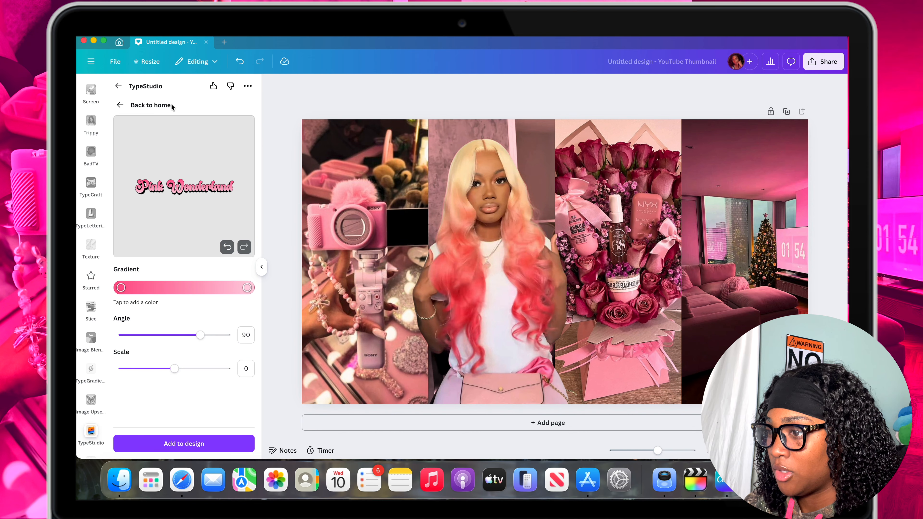
Return to the text effects and open the custom shade effect settings.
left_click(121, 105)
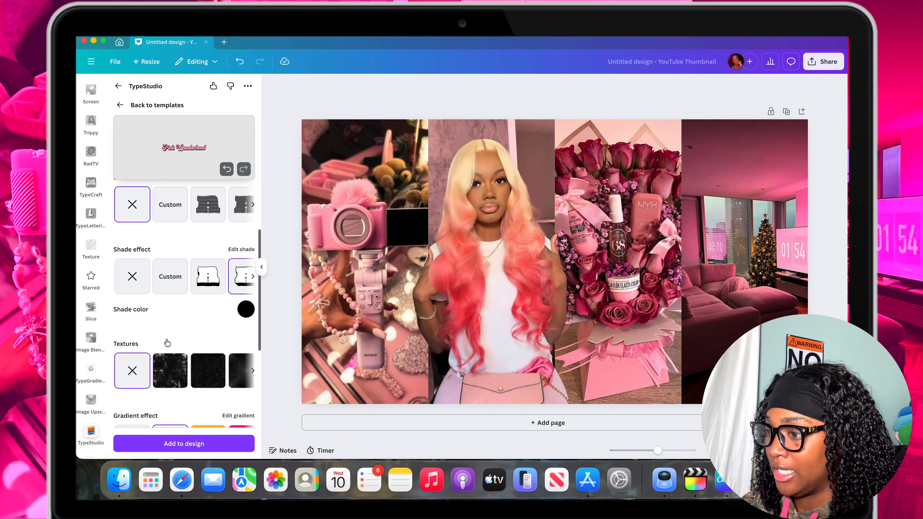
scroll(196, 293, "right", 2)
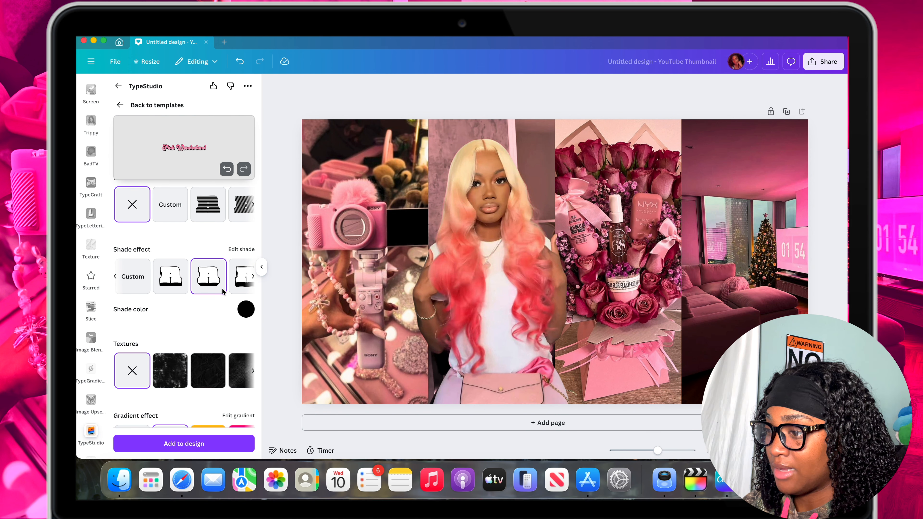
left_click(147, 277)
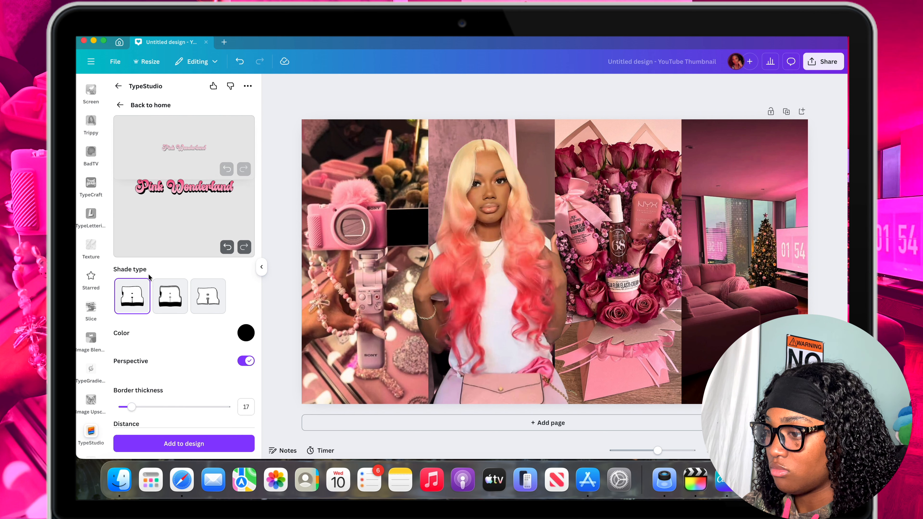
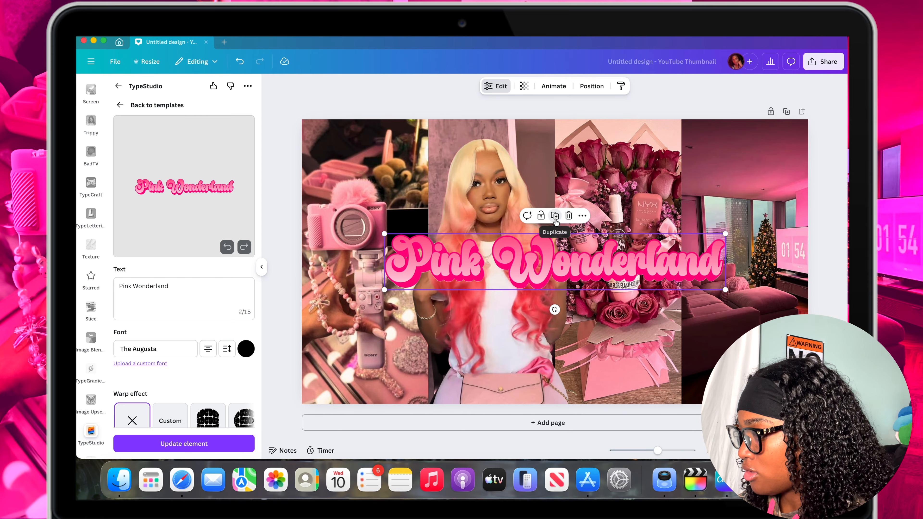
Duplicate the "Pink Wonderland" title and give the copy a white shade with a border thickness of 120.
left_click(555, 215)
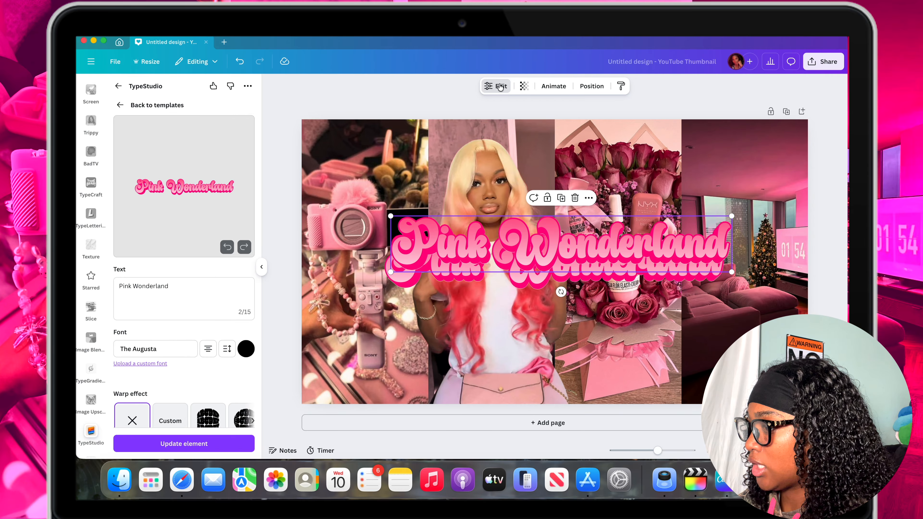
scroll(171, 196, "down", 7)
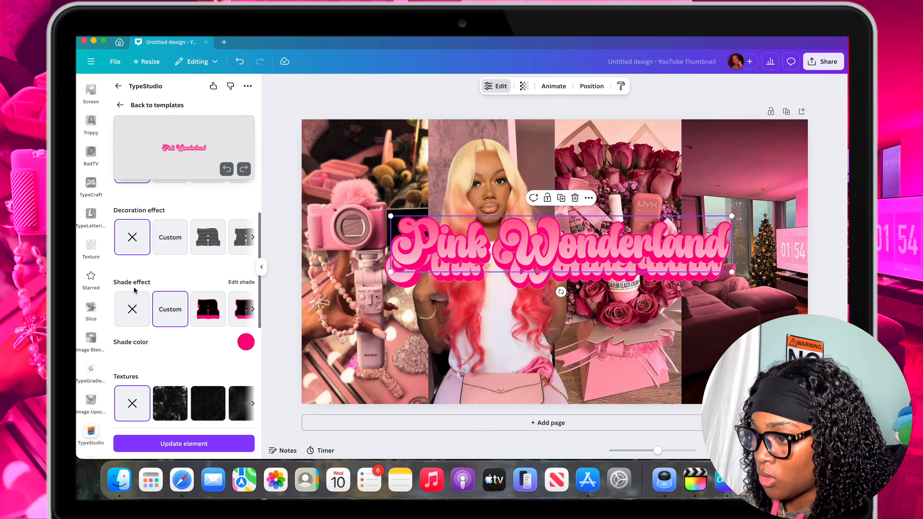
left_click(249, 340)
left_click(270, 224)
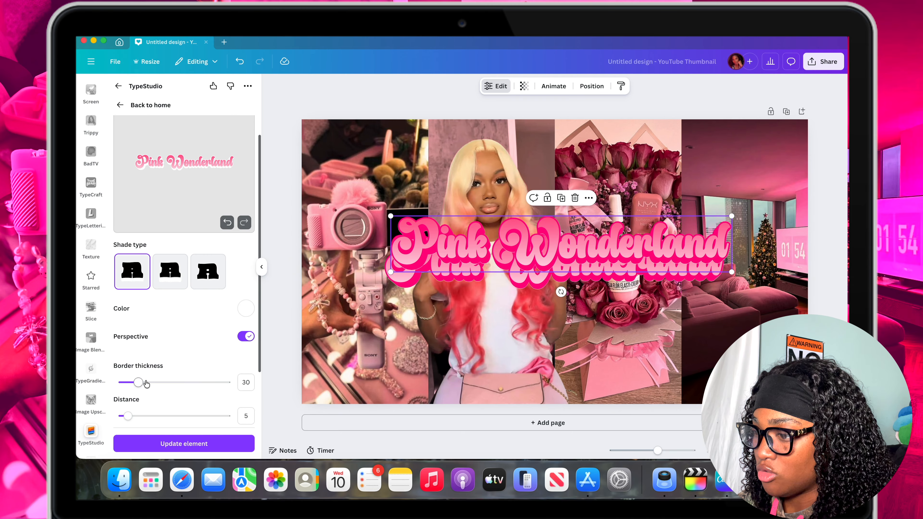
left_click_drag(138, 383, 185, 387)
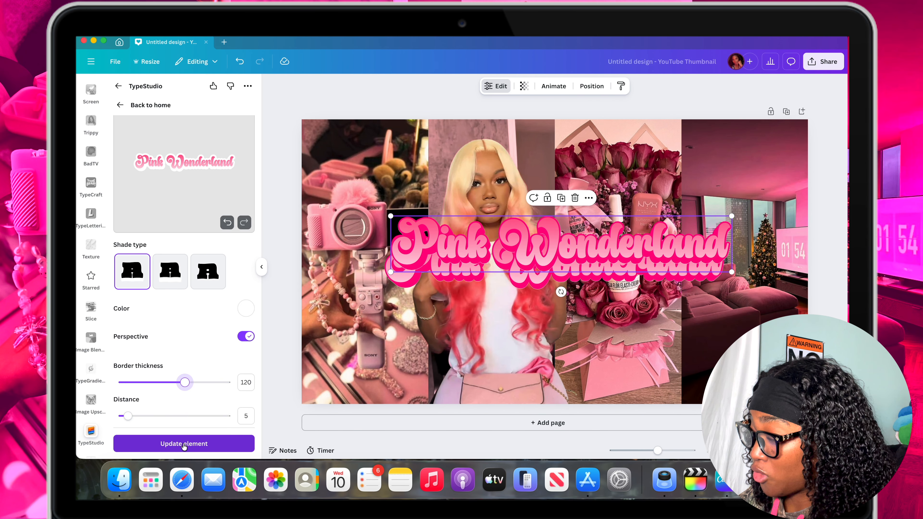
left_click(177, 449)
Place the white-outlined copy over the original title and order its layer directly beneath the pink title.
left_click_drag(561, 245, 556, 264)
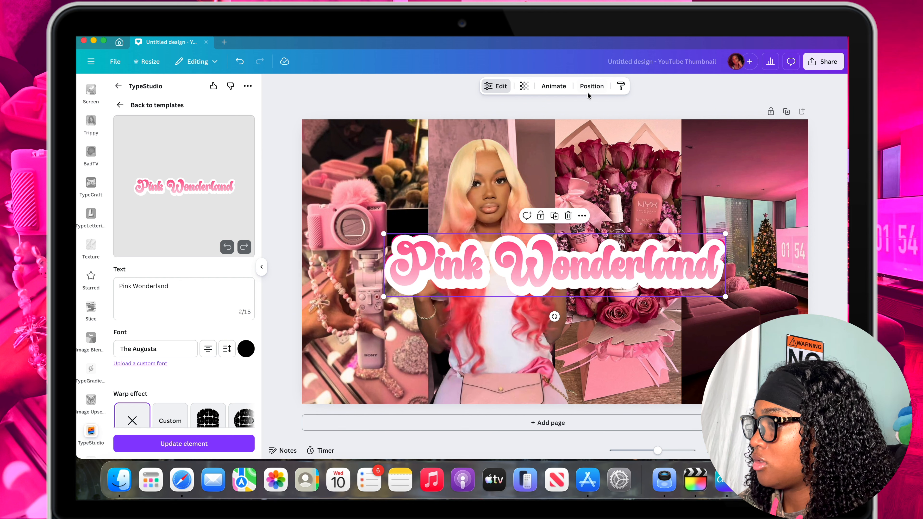
left_click(588, 87)
left_click_drag(187, 165, 189, 208)
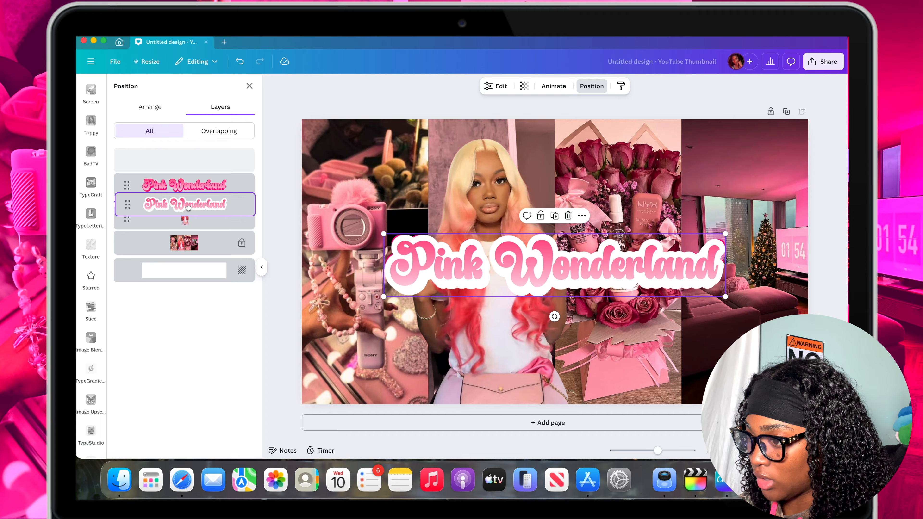
left_click_drag(188, 208, 188, 203)
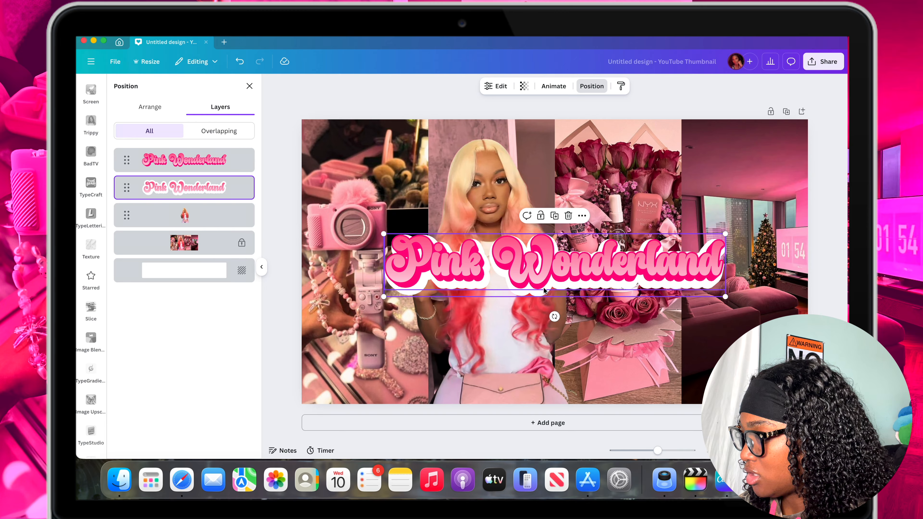
Align the two title copies and shrink the pink one slightly so the white outline surrounds it evenly.
mouse_move(544, 289)
left_mouse_down()
mouse_move(537, 283)
mouse_move(547, 273)
left_mouse_up()
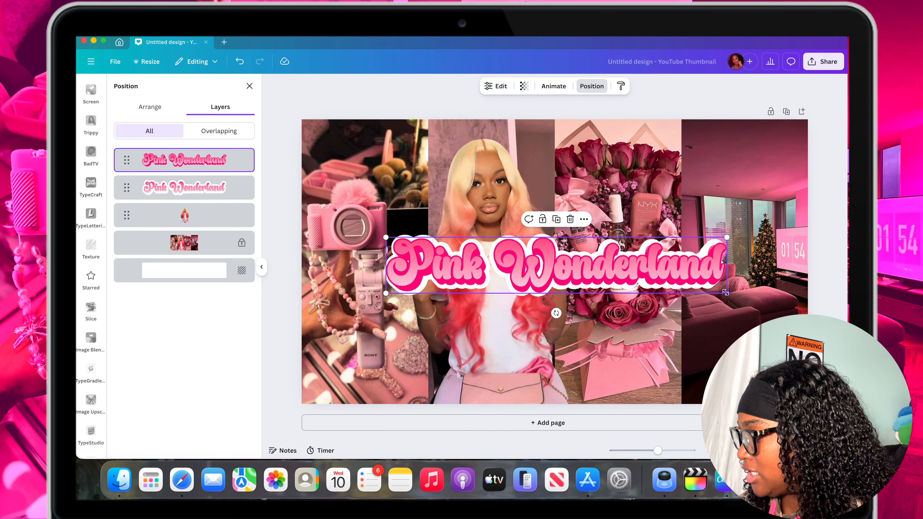
left_click_drag(725, 292, 718, 291)
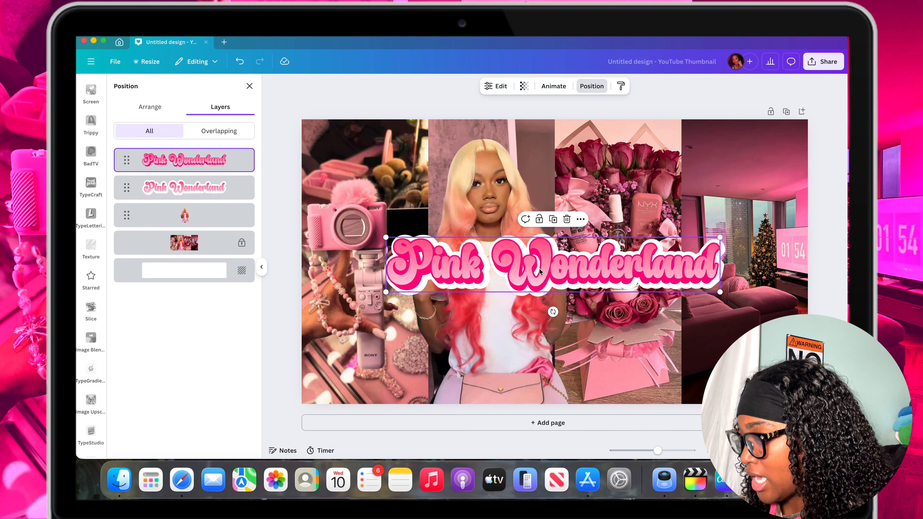
left_click_drag(539, 272, 542, 270)
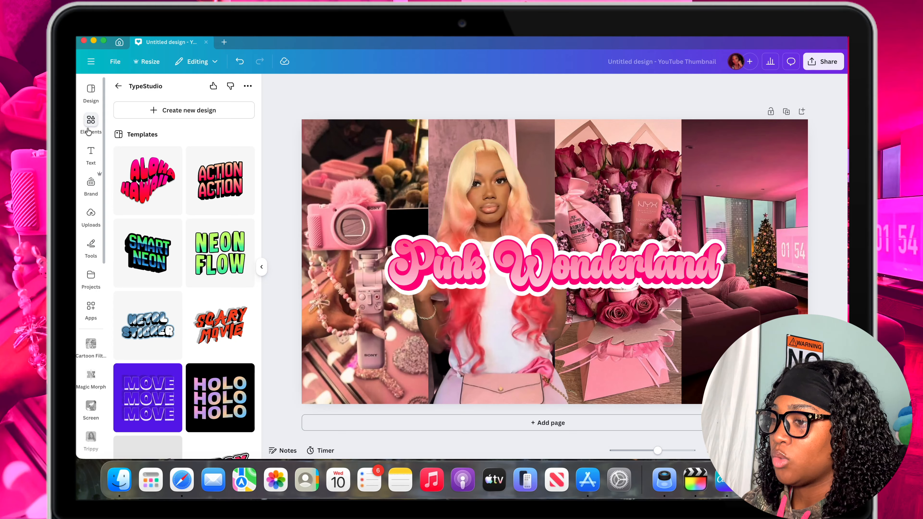
Search the elements for "pink christmas hat", limit the results to graphics, and insert the red watercolor Santa hat with white trim.
left_click(89, 130)
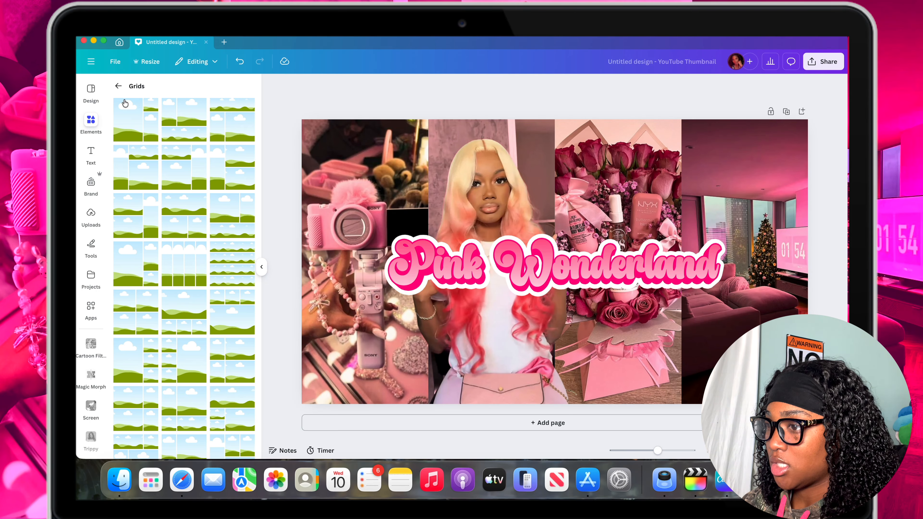
left_click(168, 96)
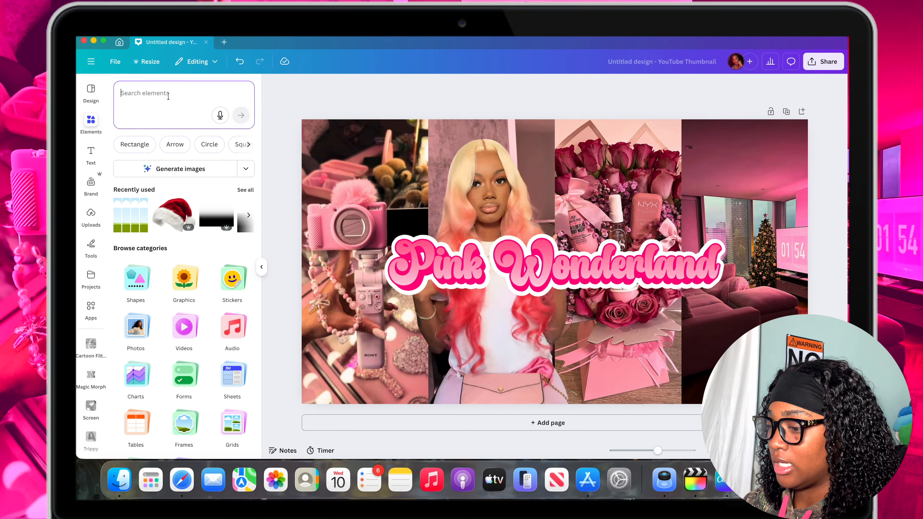
type("pink ch")
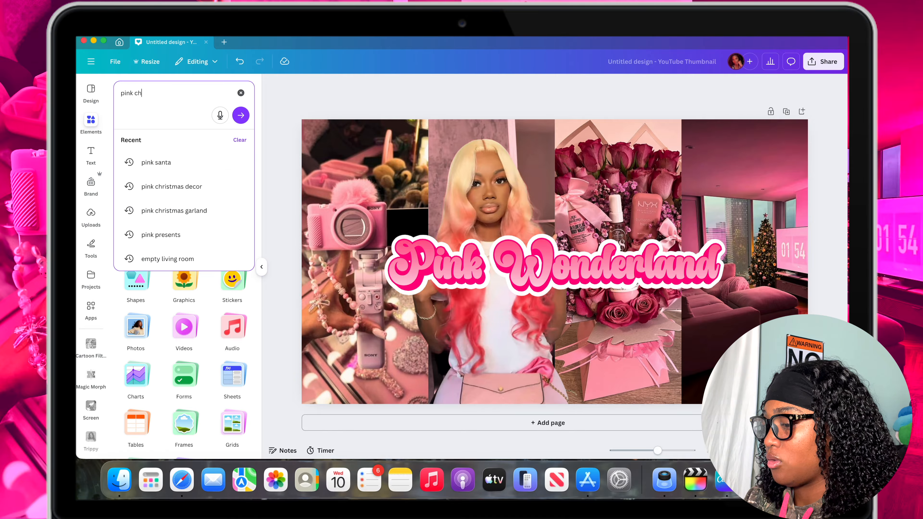
type("ristmas hat")
key("Return")
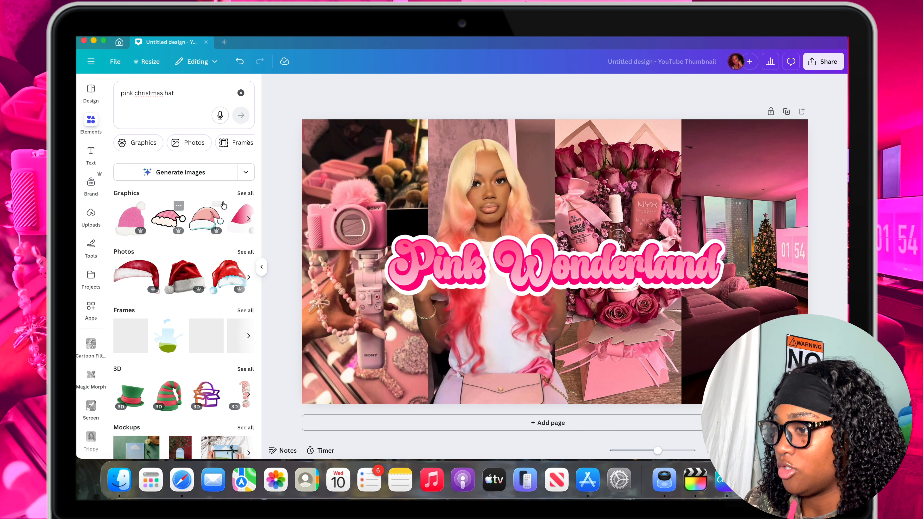
left_click(243, 193)
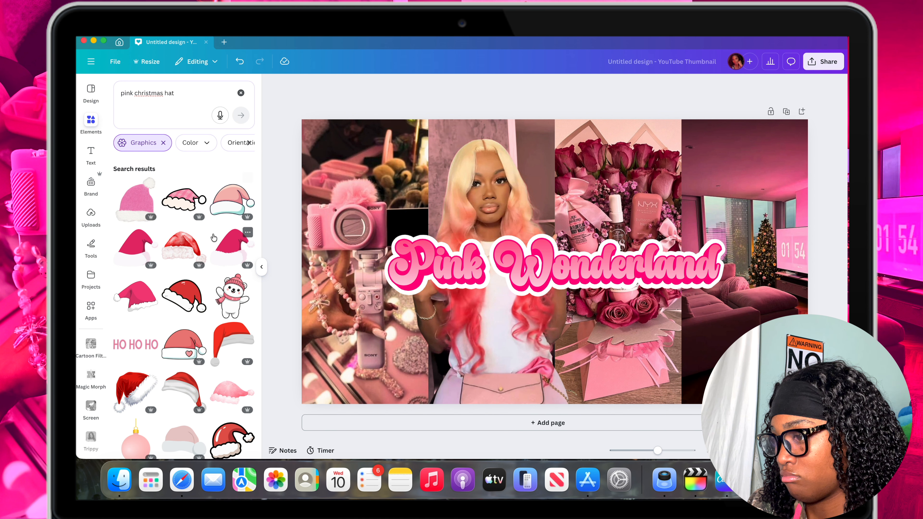
scroll(214, 237, "down", 1)
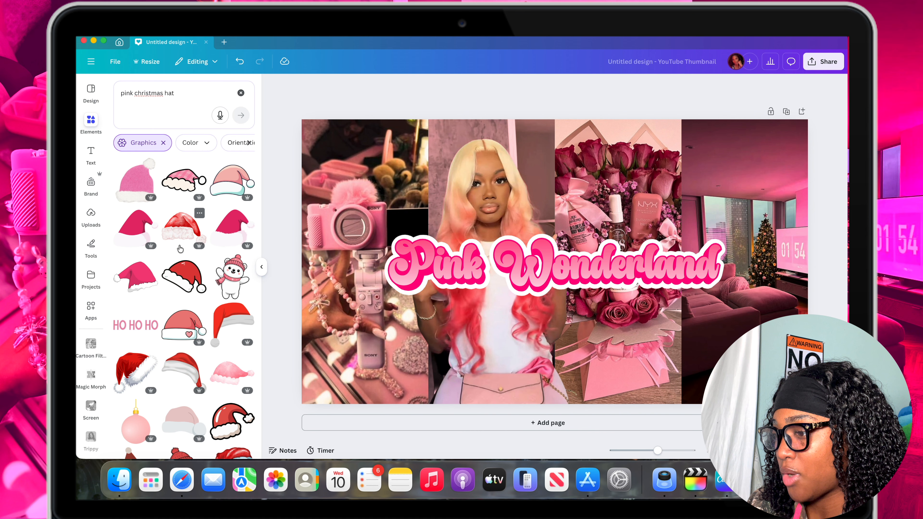
left_click(183, 233)
left_click_drag(568, 212, 543, 213)
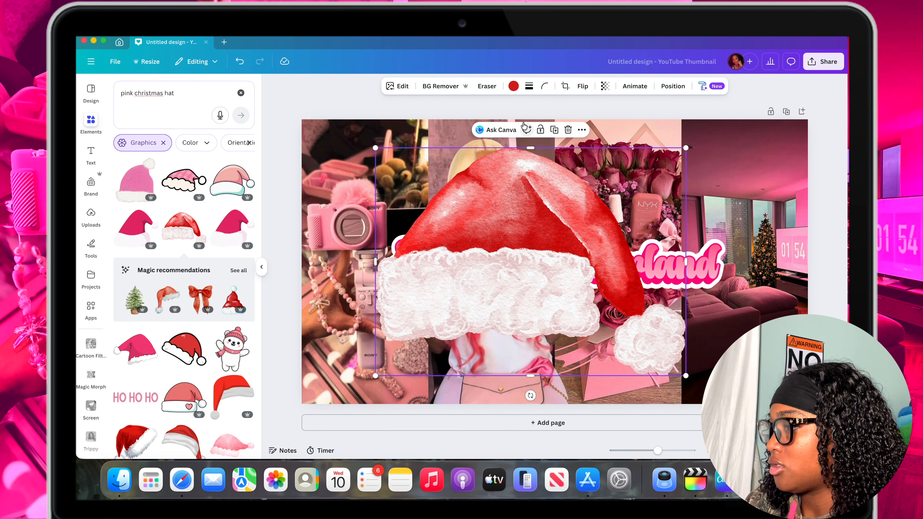
Recolor the Santa hat's red fabric to a warm pink, starting from preset pink #FF66C4 and shifting its hue toward red.
left_click(512, 86)
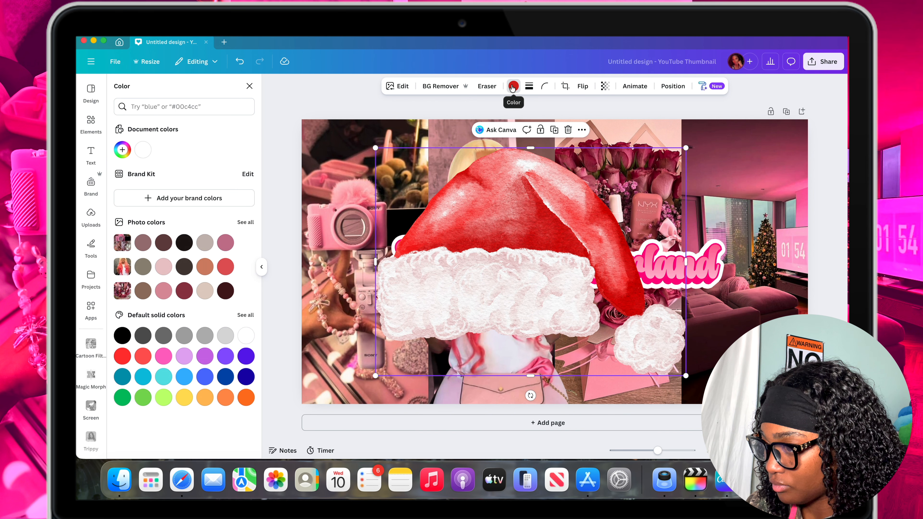
left_click(163, 356)
left_click_drag(479, 264, 526, 299)
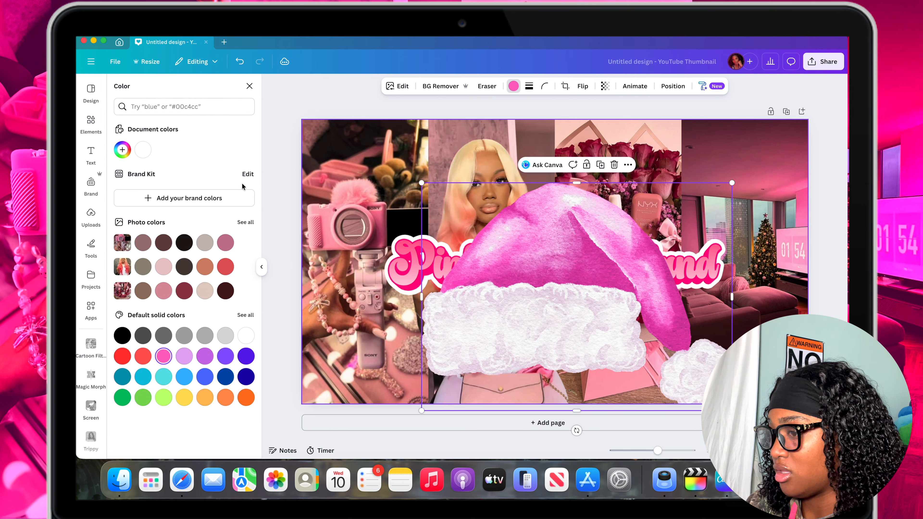
left_click(122, 150)
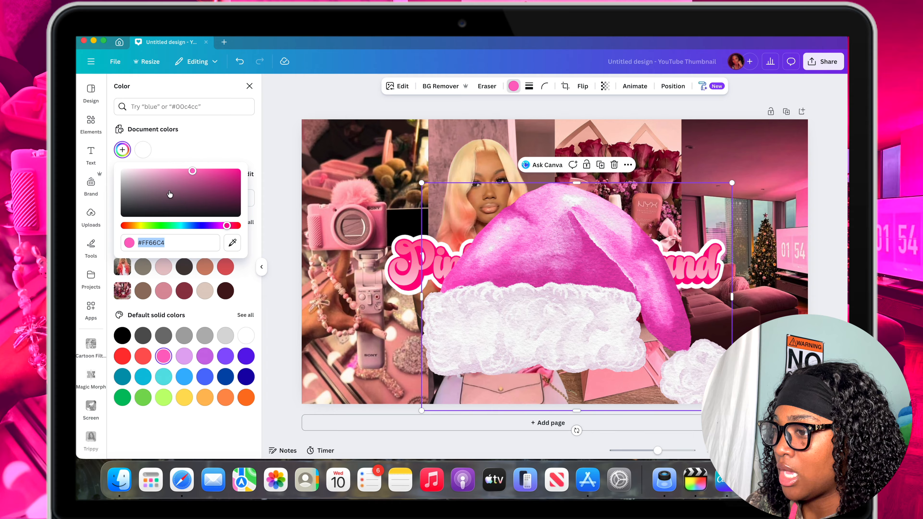
left_click_drag(227, 225, 233, 227)
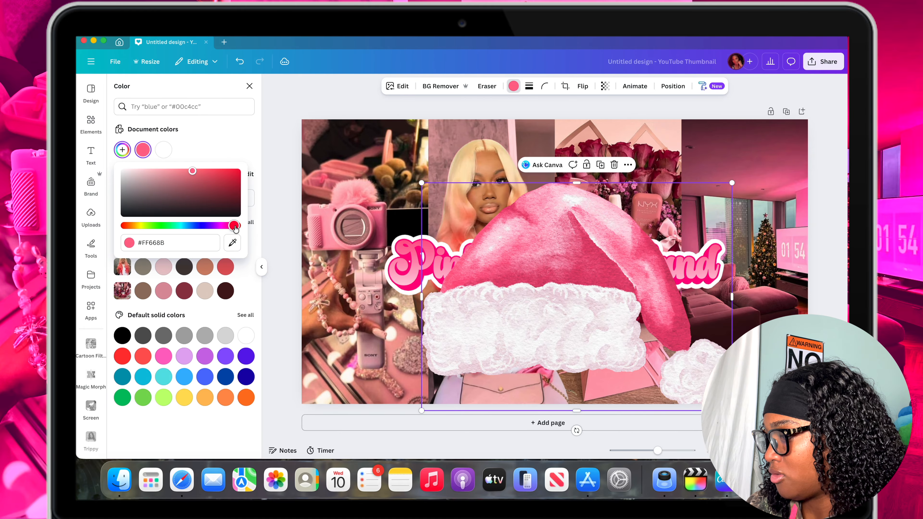
left_click_drag(236, 227, 238, 226)
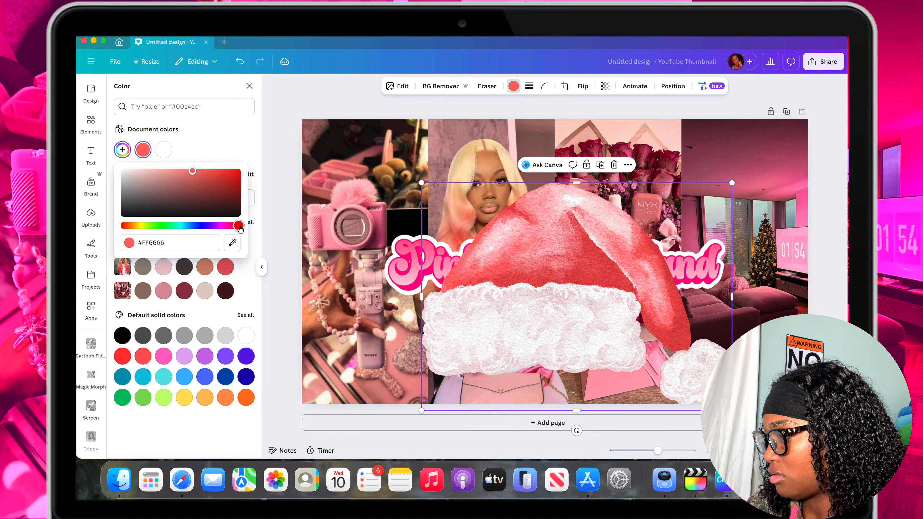
Flip the Santa hat horizontally and scale it down to less than half its size.
left_click_drag(605, 293, 553, 274)
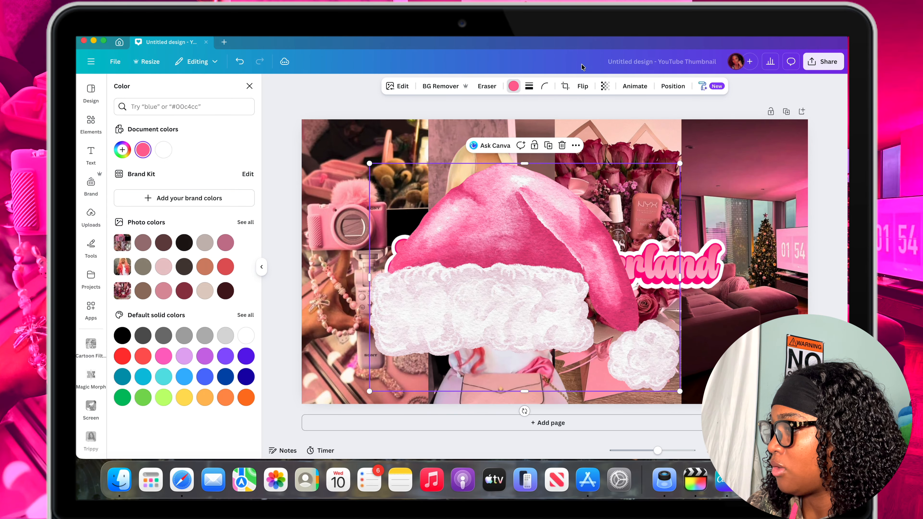
left_click(582, 86)
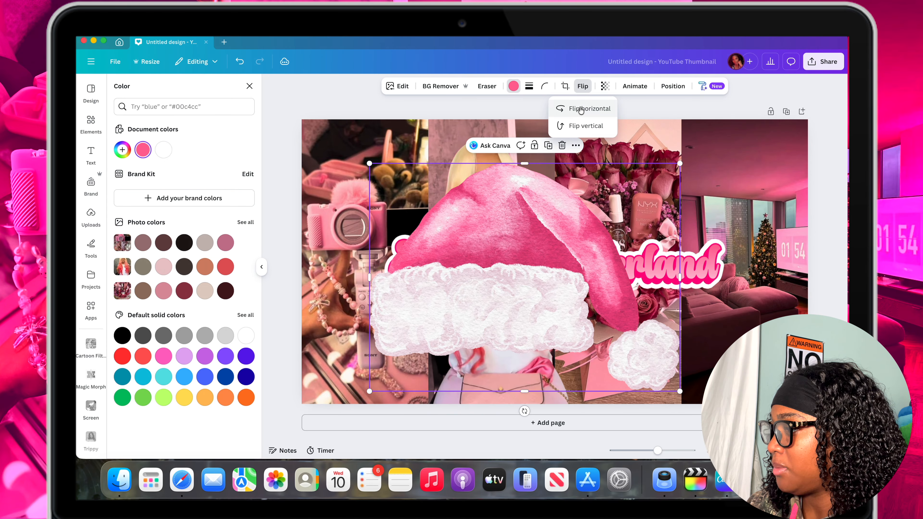
left_click(581, 108)
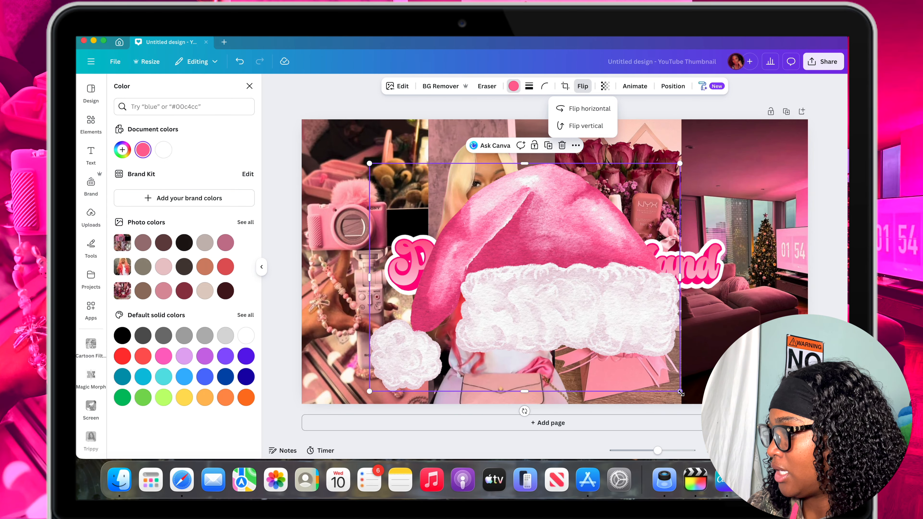
left_click_drag(679, 391, 512, 267)
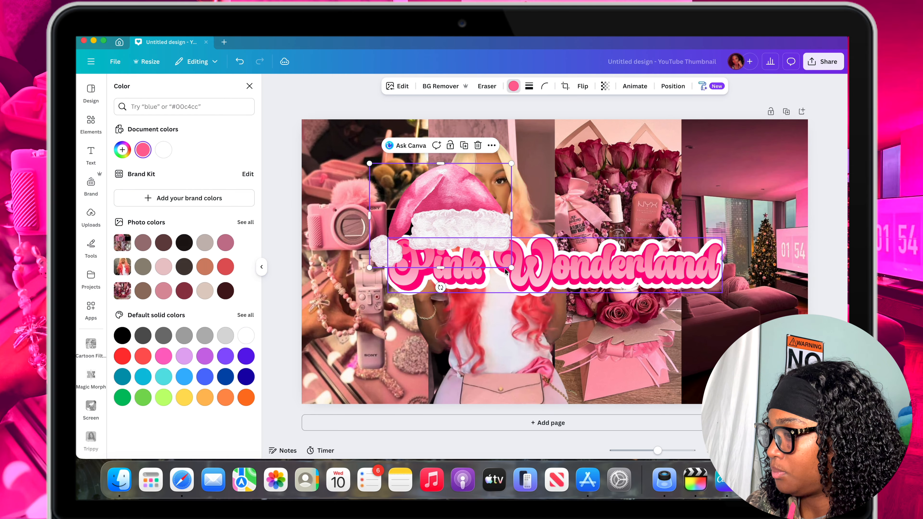
Shrink the Santa hat further, tilt it counterclockwise, and perch it on the upper-left corner of the title's letter P.
left_click_drag(505, 165, 432, 219)
left_click_drag(403, 287, 416, 285)
left_click_drag(443, 257, 416, 237)
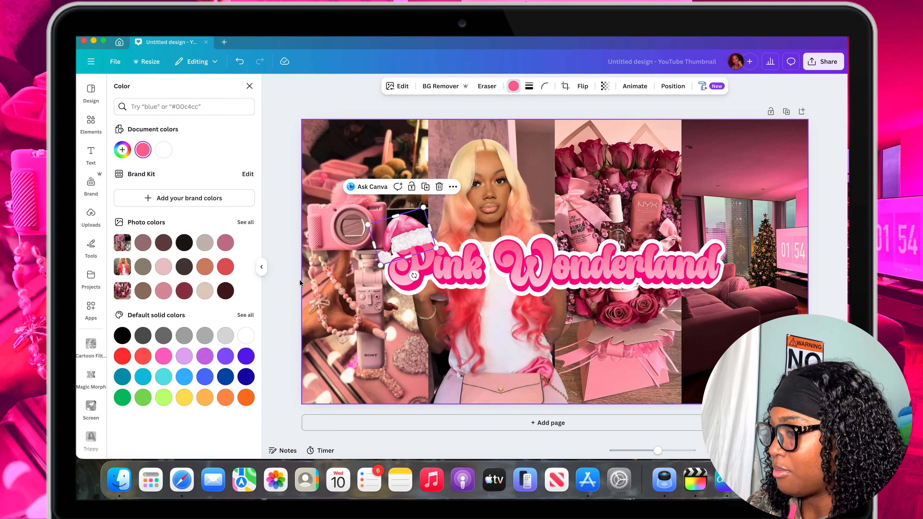
left_click(286, 280)
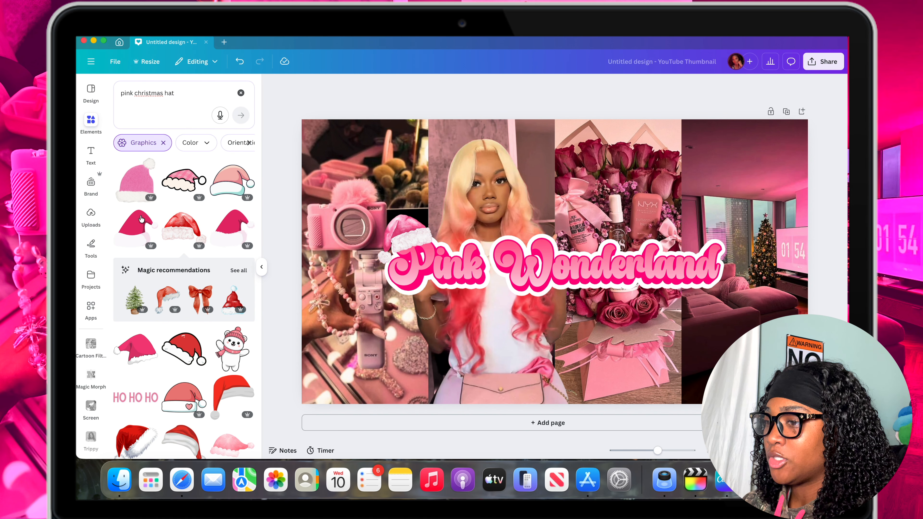
Add a subheading reading "vlogmas day 3" below the "Pink Wonderland" title.
left_click(91, 150)
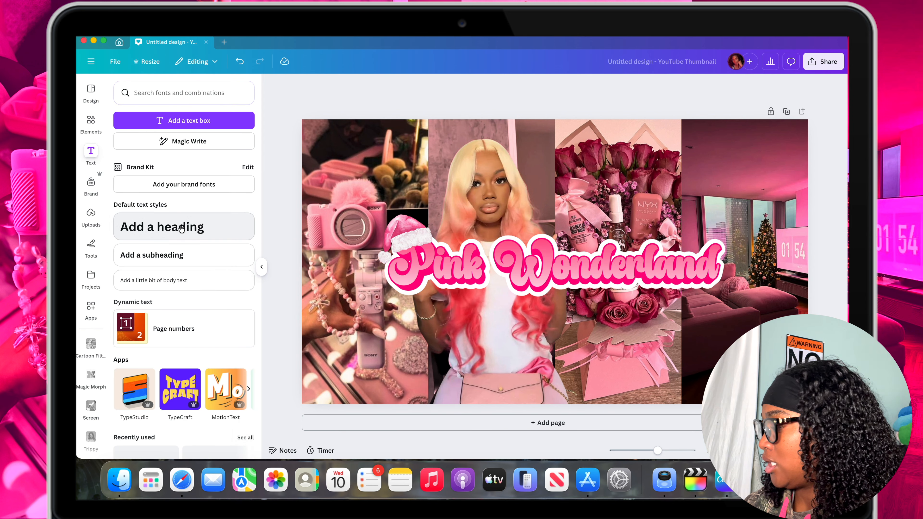
left_click(169, 256)
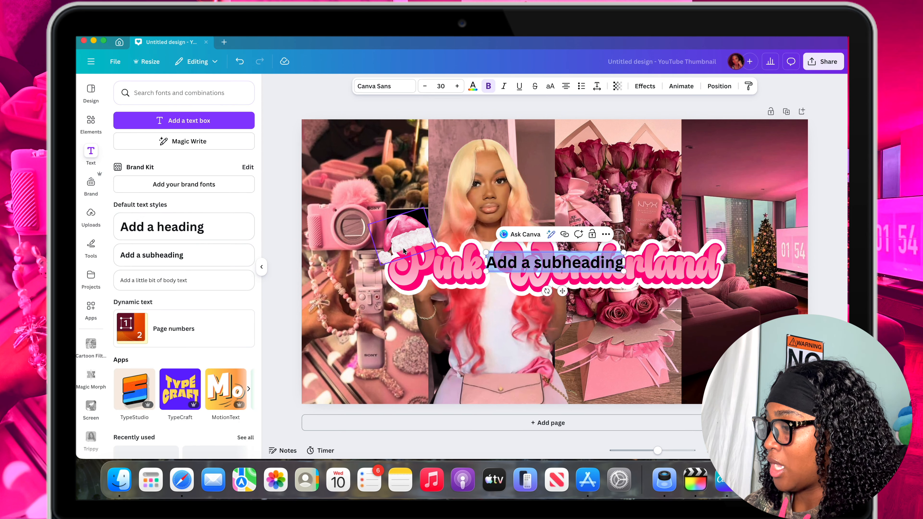
left_click_drag(561, 290, 561, 345)
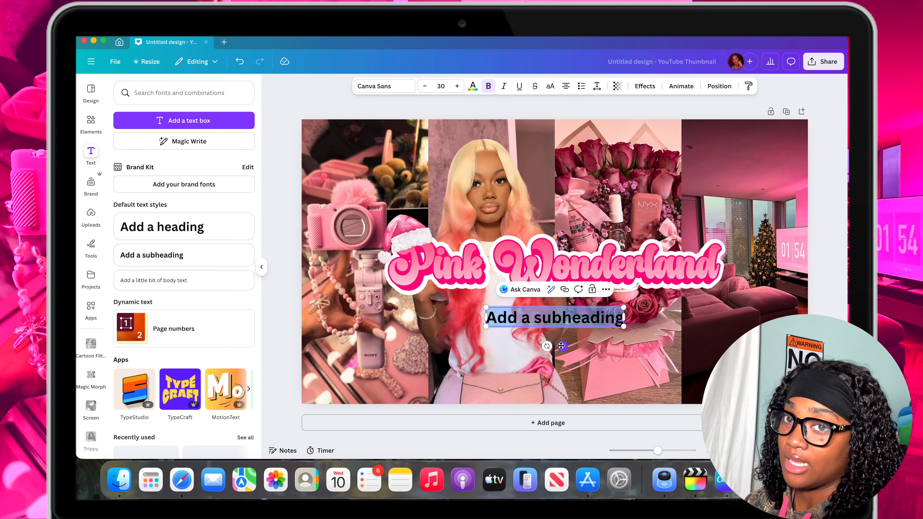
type("vlogm")
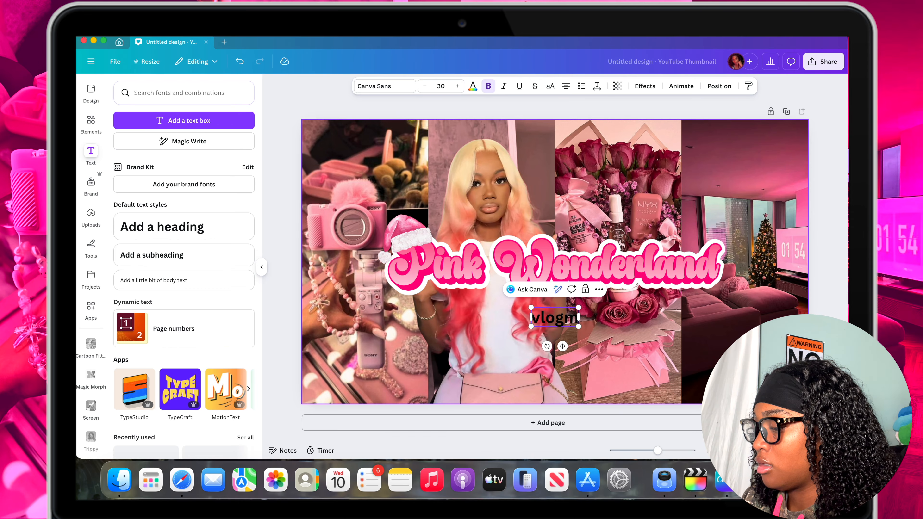
type("as day")
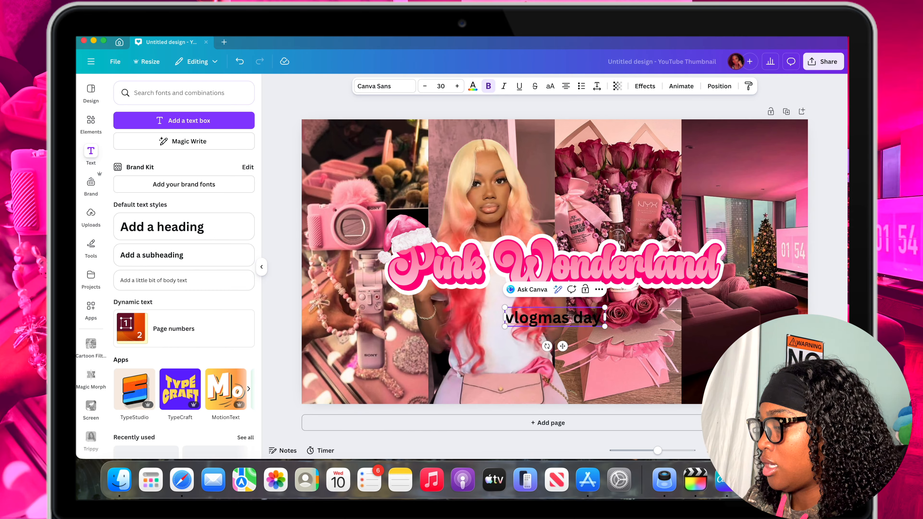
type(" 3")
Recolor the "vlogmas day 3" subheading text to white.
triple_click(539, 325)
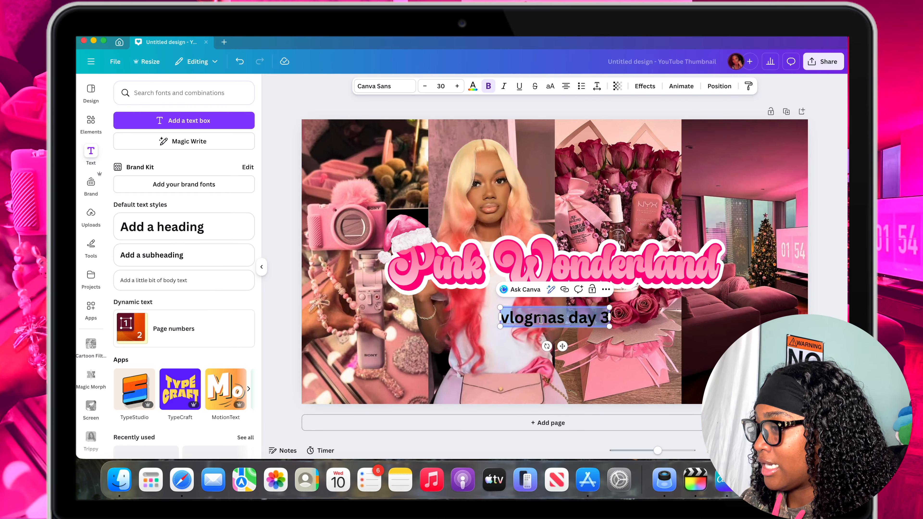
left_click(472, 86)
left_click(184, 150)
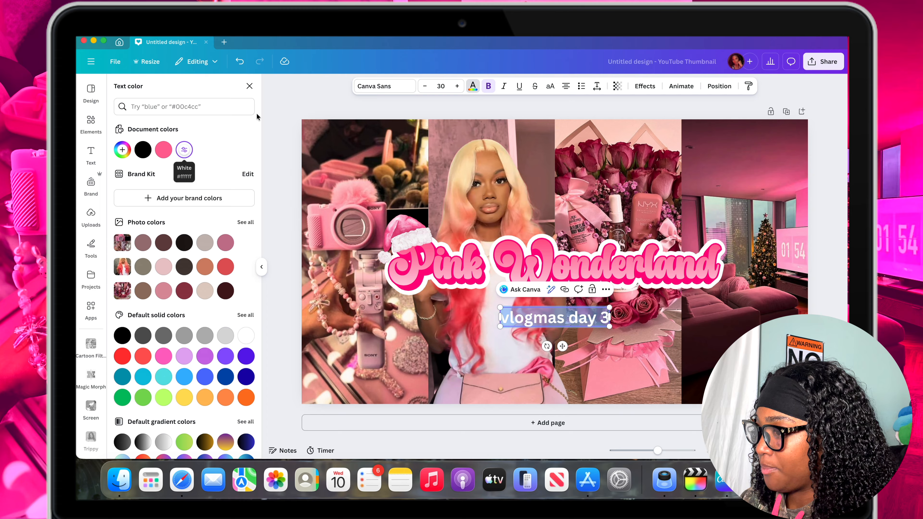
Set the subheading's font to Feeling Passionate and enlarge it to size 49.6, tucked just beneath the word "Wonderland".
left_click(382, 87)
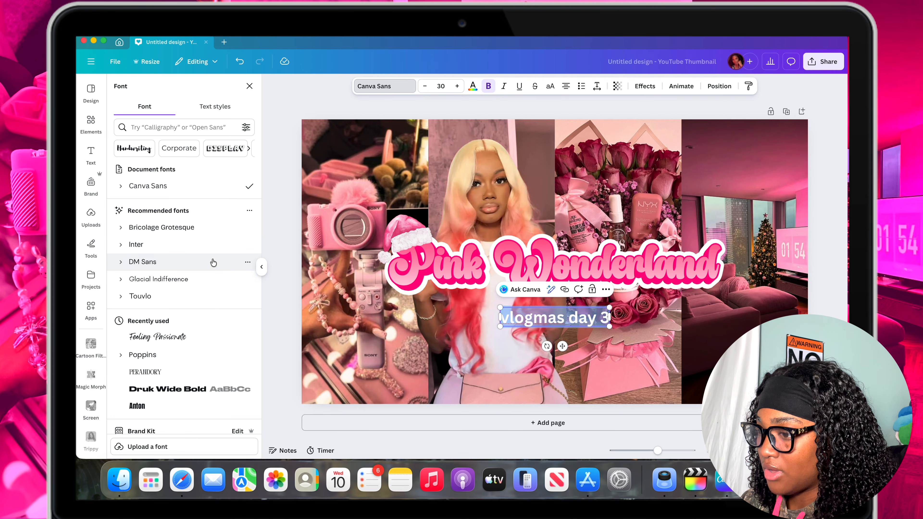
left_click(183, 341)
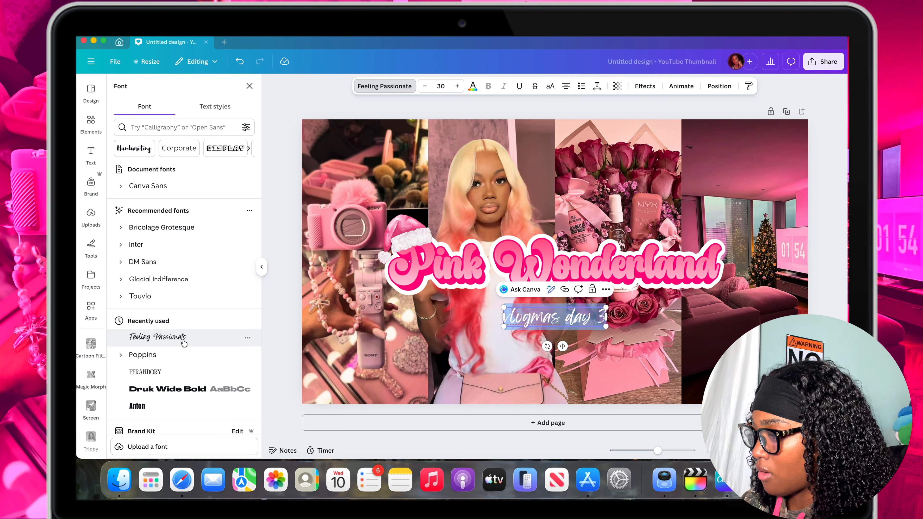
left_click_drag(606, 307, 674, 291)
left_click_drag(603, 322, 647, 317)
Apply a Shadow effect to the subheading and set the shadow's color to black.
left_click(645, 86)
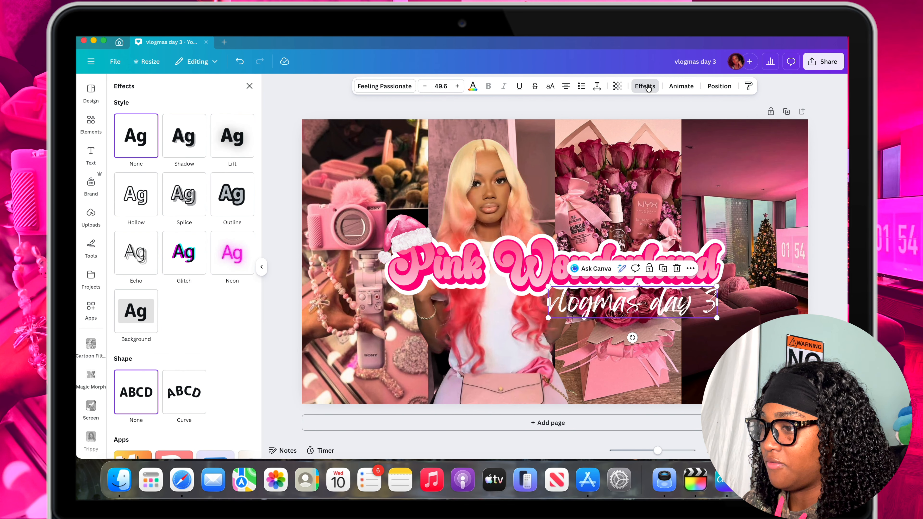
left_click(172, 153)
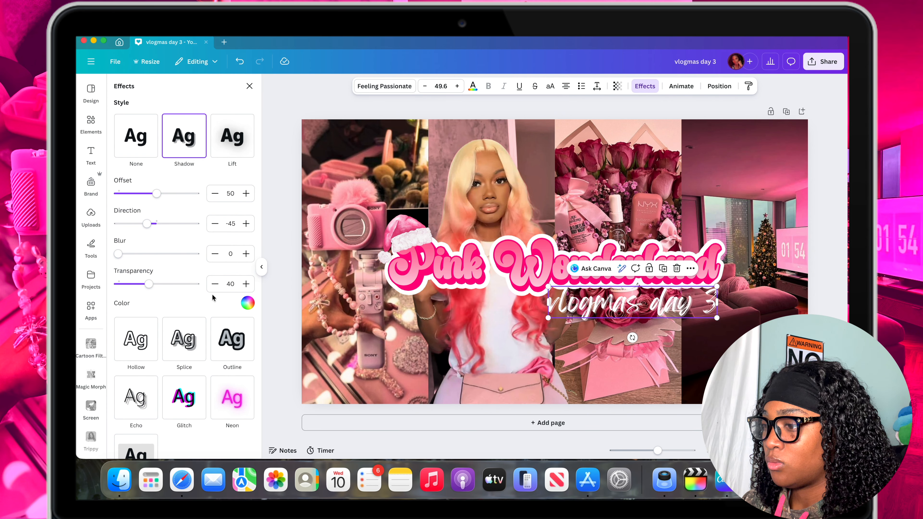
left_click(247, 304)
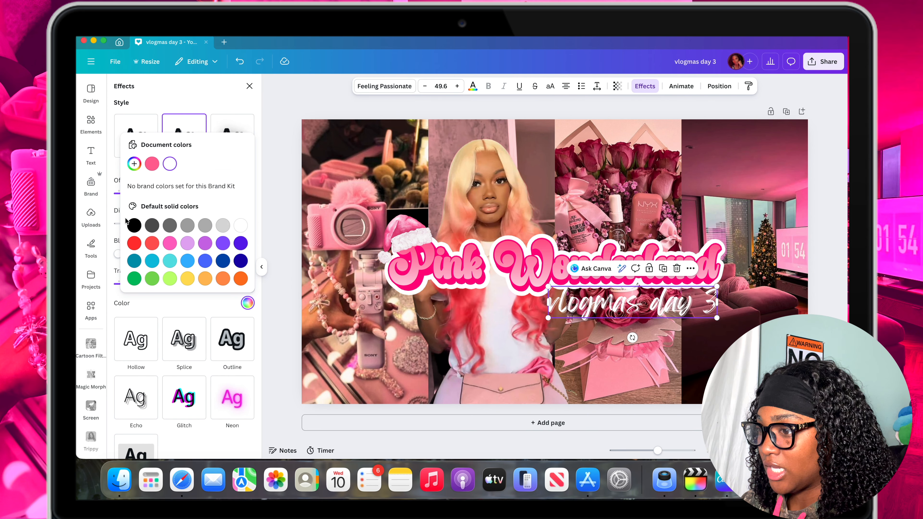
left_click(134, 225)
left_click(198, 72)
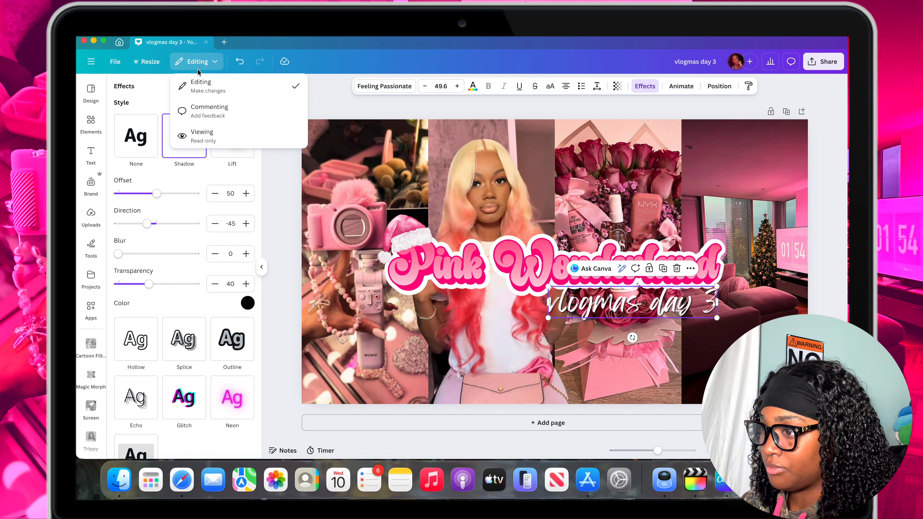
left_click(148, 94)
Raise the subheading shadow's transparency value and increase its blur.
left_click_drag(149, 284, 192, 287)
left_click_drag(125, 258, 154, 261)
left_click_drag(154, 262, 158, 262)
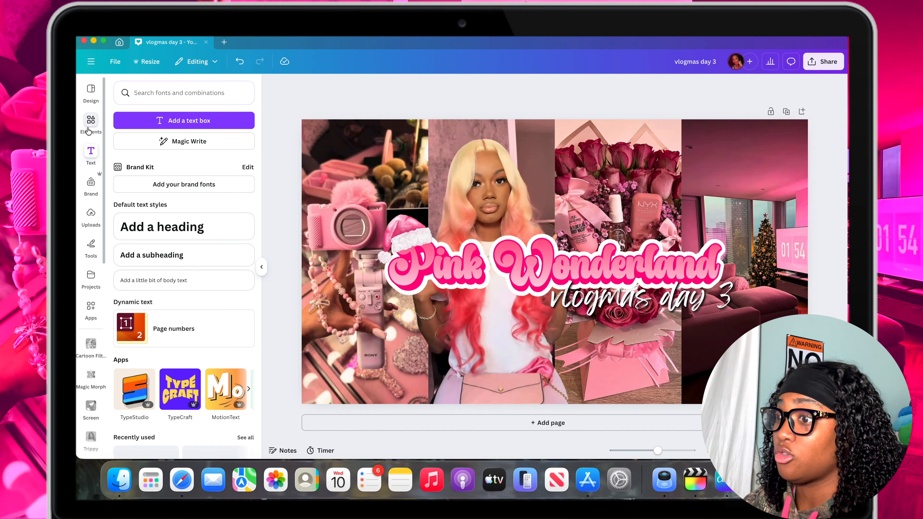
Find a "pink bar" graphic and place a rounded pink gradient bar across the lower part of the title.
left_click(92, 122)
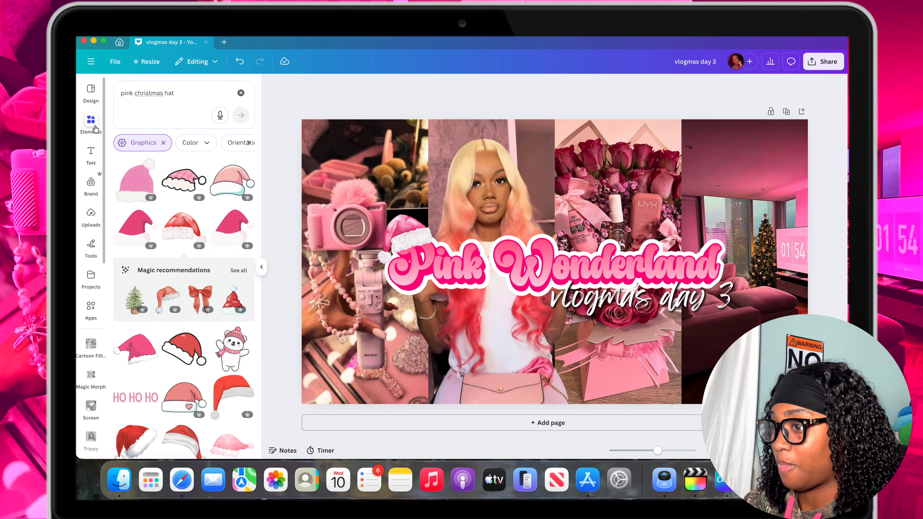
left_click(196, 88)
type("pink")
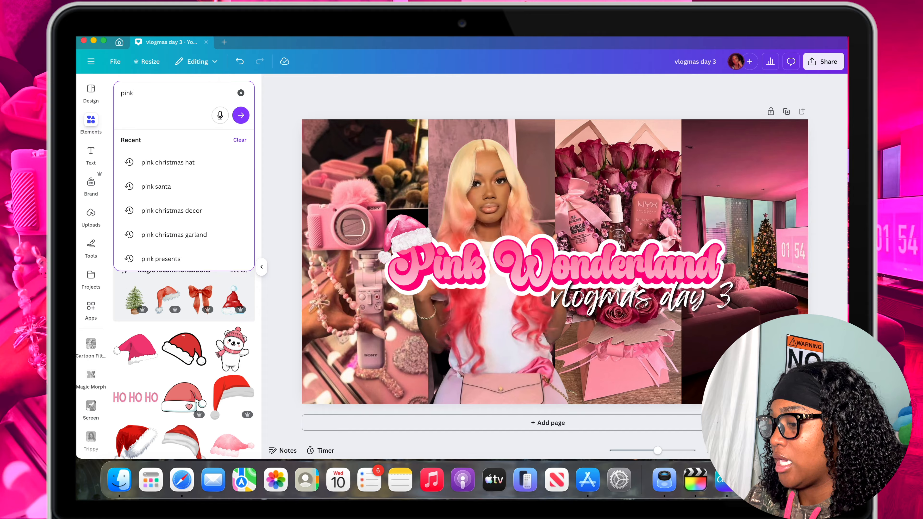
type(" bar")
key("Return")
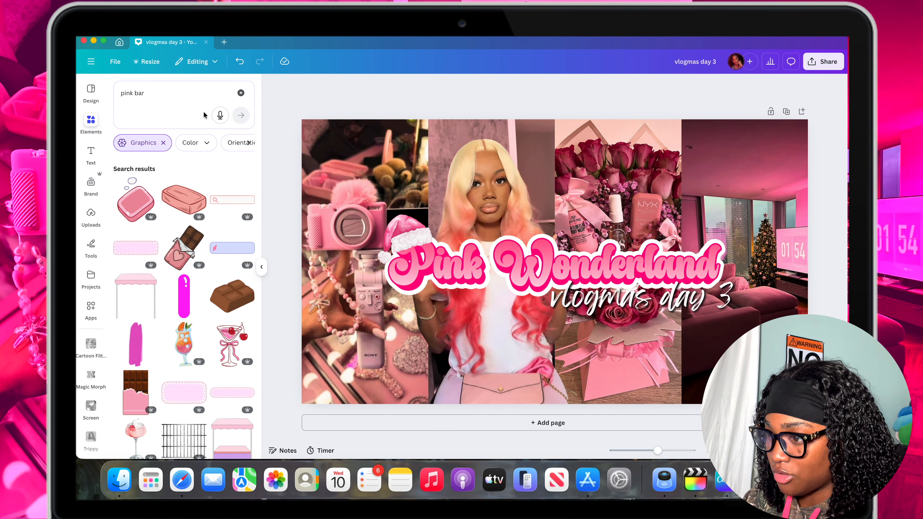
scroll(187, 264, "down", 8)
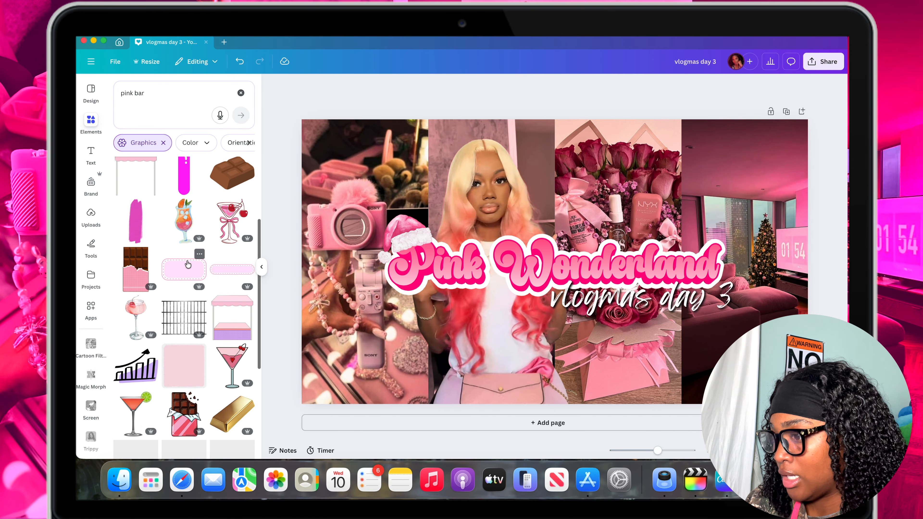
scroll(188, 264, "down", 2)
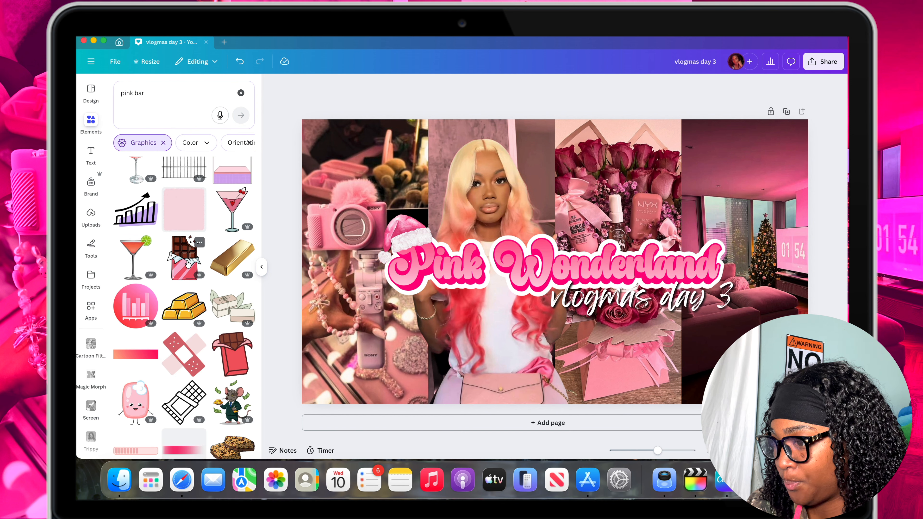
scroll(188, 264, "down", 4)
scroll(188, 265, "down", 2)
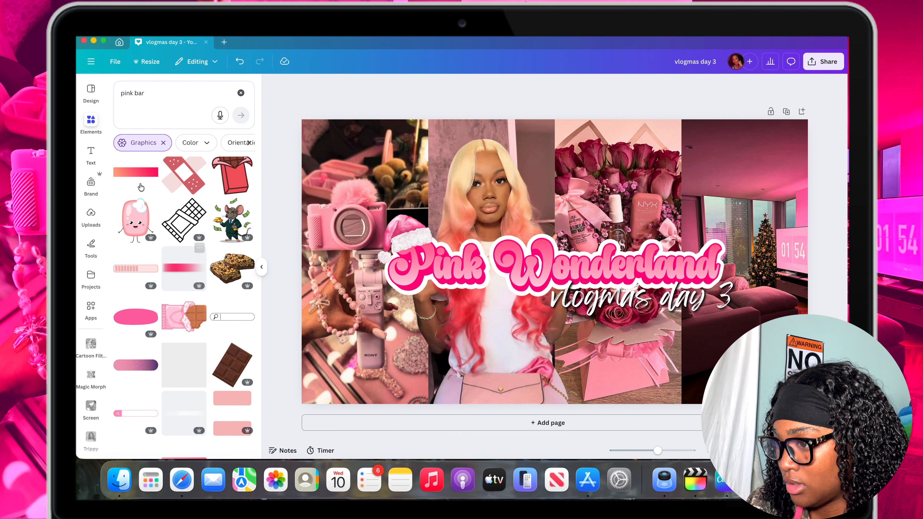
scroll(172, 262, "down", 5)
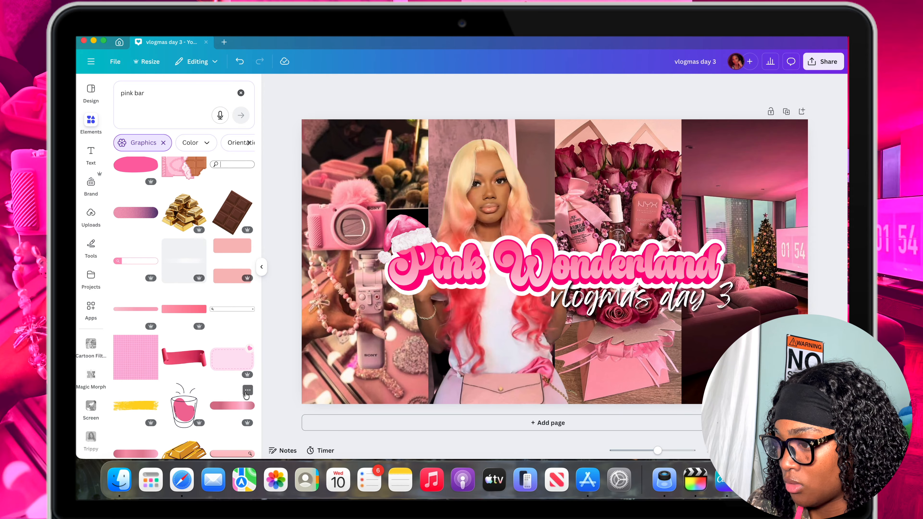
scroll(246, 395, "down", 2)
scroll(246, 395, "down", 2)
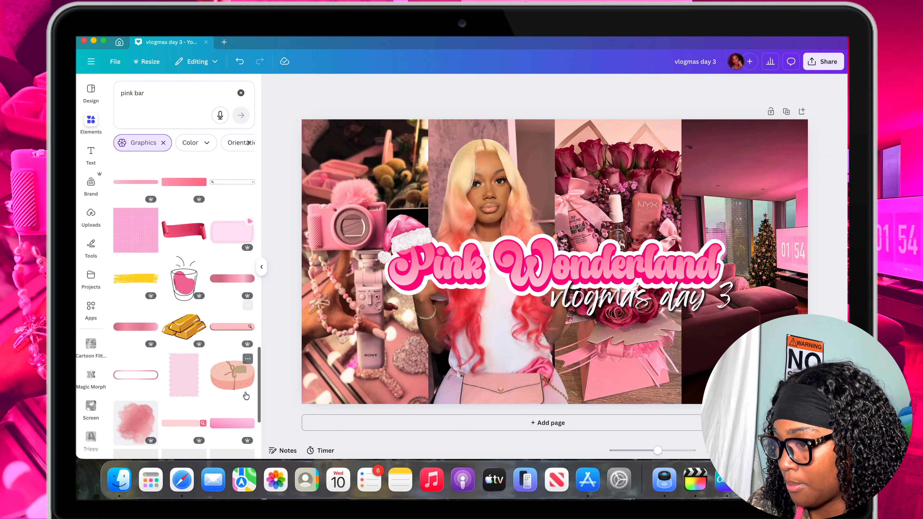
left_click(227, 278)
left_click_drag(395, 241, 385, 283)
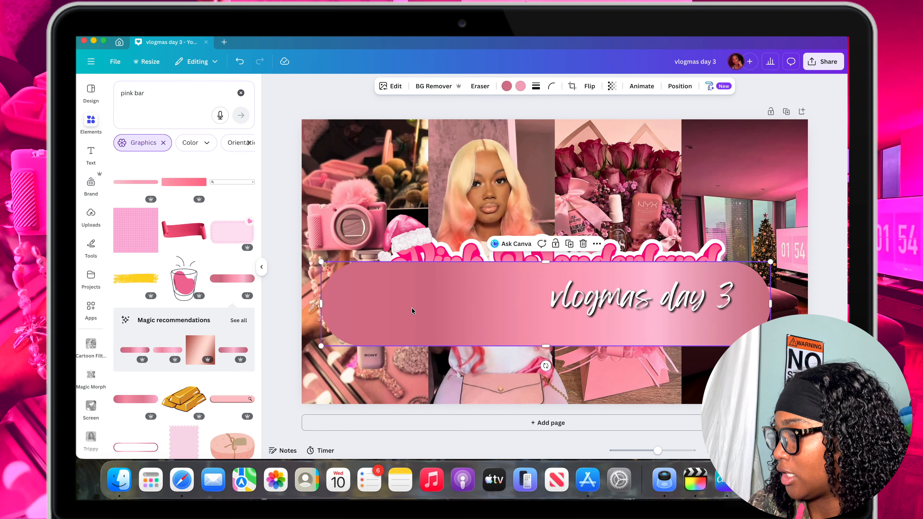
Recolor the bar's darker gradient shade to #ff6698, then shrink the bar slightly and position it just below the title.
left_click(506, 86)
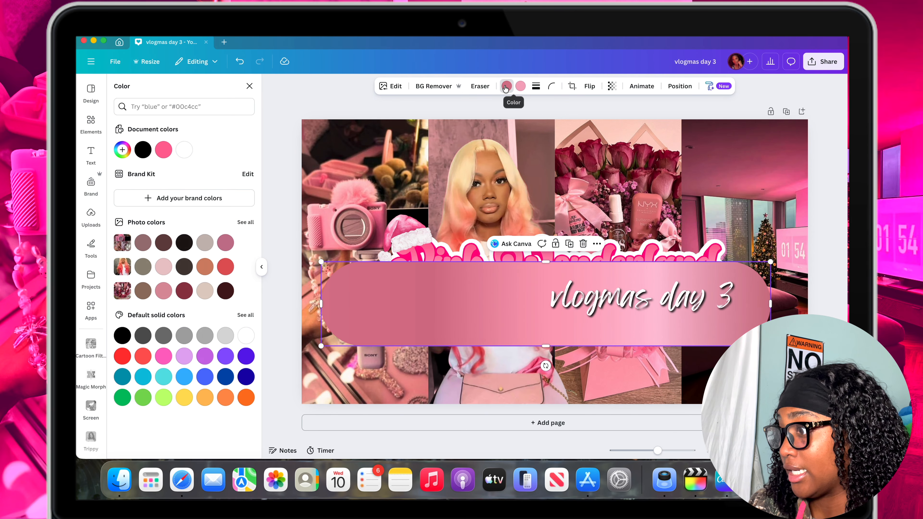
left_click(167, 150)
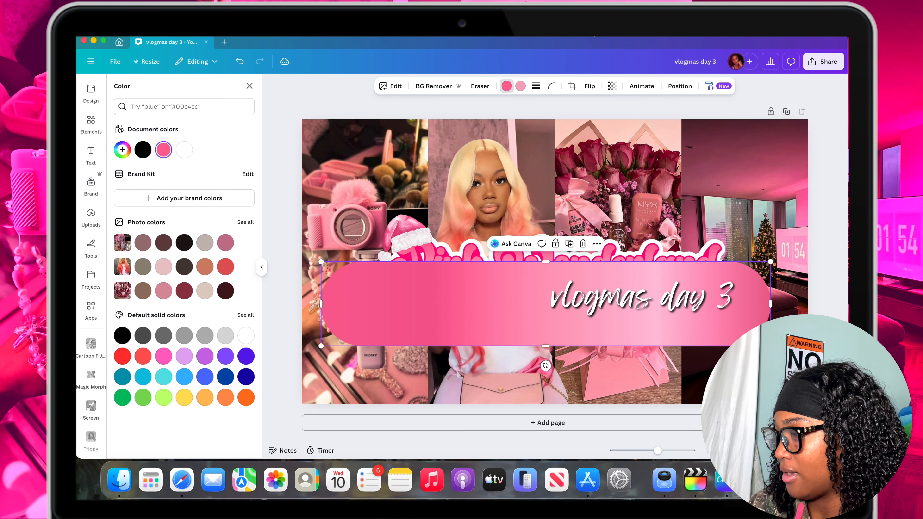
left_click_drag(532, 323, 512, 331)
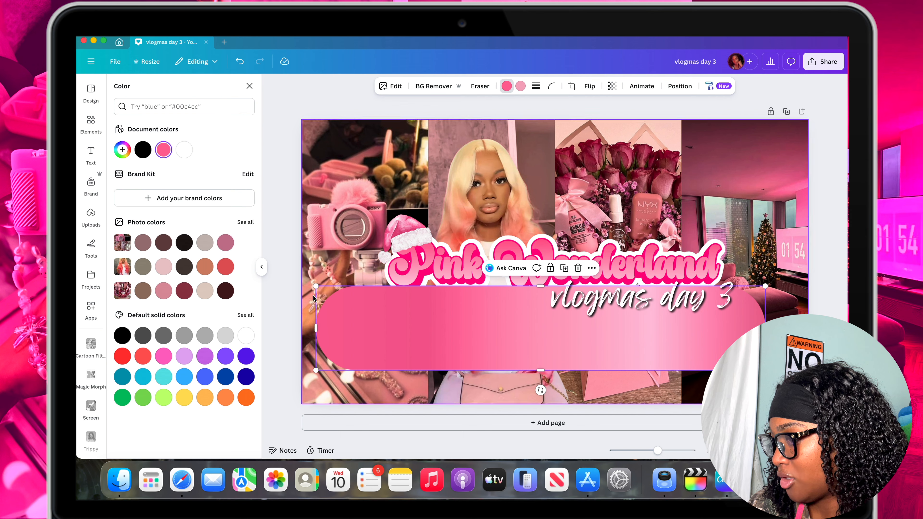
left_click_drag(325, 283, 338, 285)
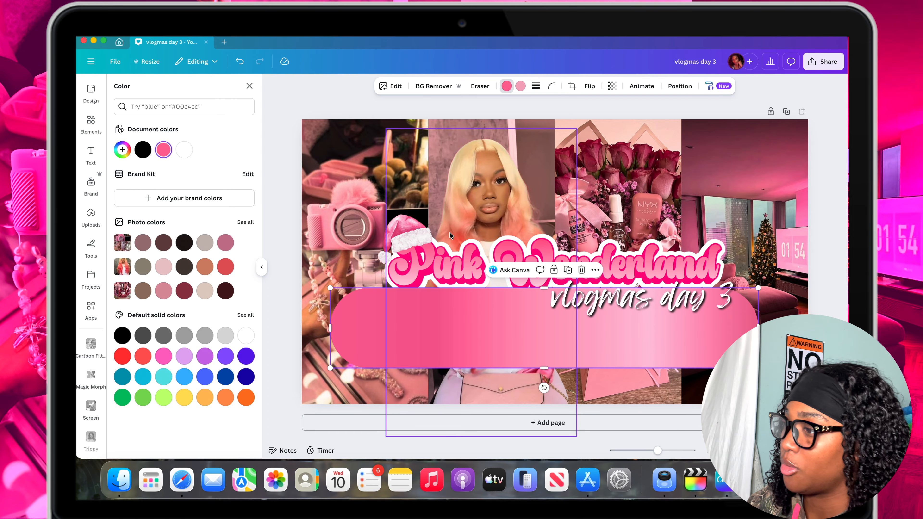
Add an Outline shadow to the pink bar in white #FFFFFF with size 45.
left_click(386, 86)
scroll(185, 327, "down", 3)
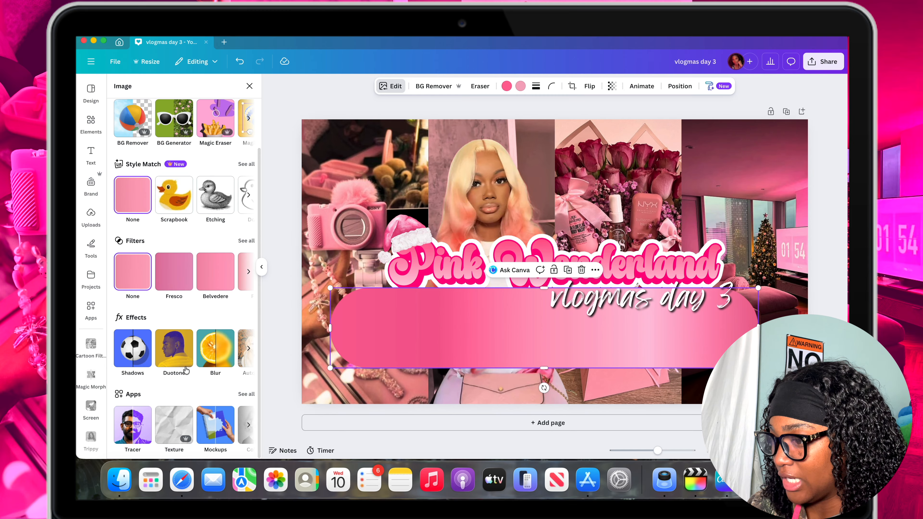
left_click(185, 336)
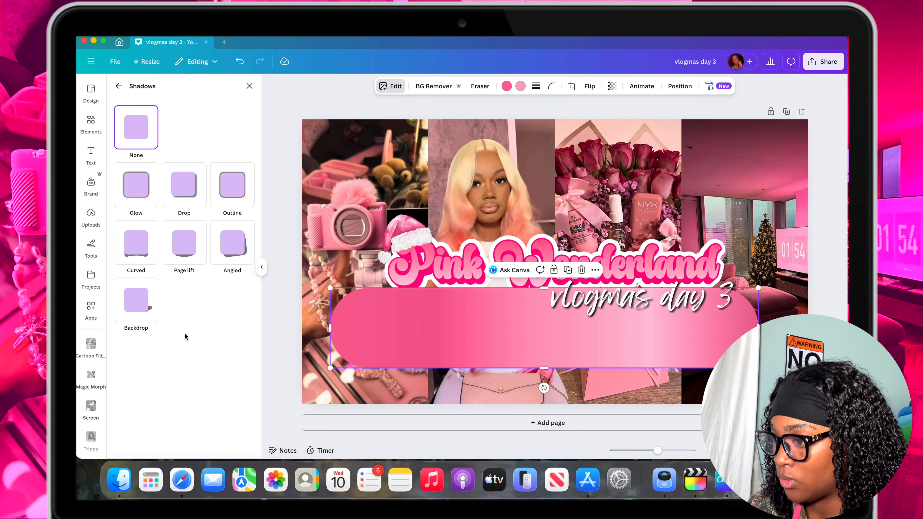
left_click(234, 195)
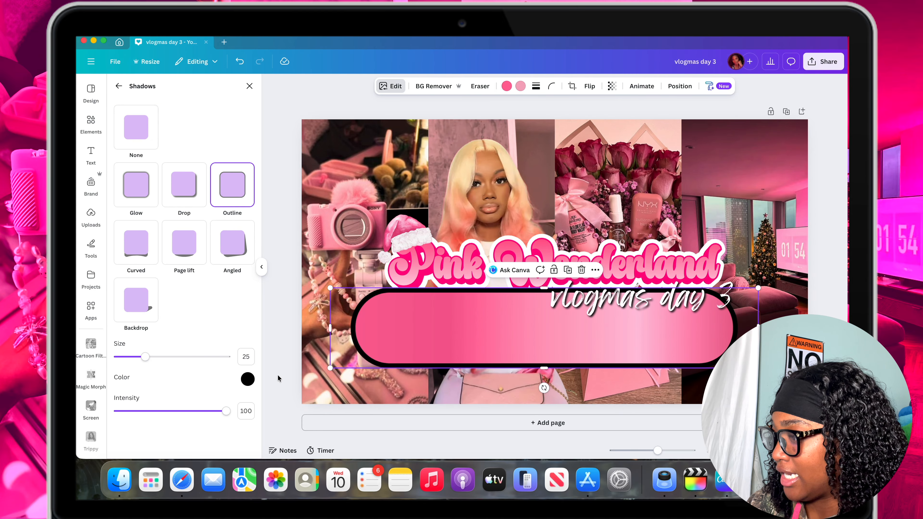
left_click(248, 380)
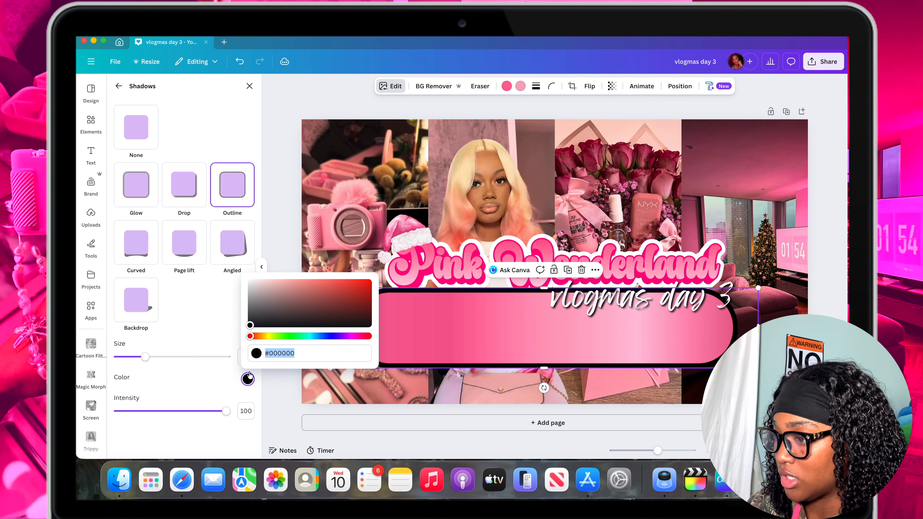
left_click_drag(250, 328, 250, 281)
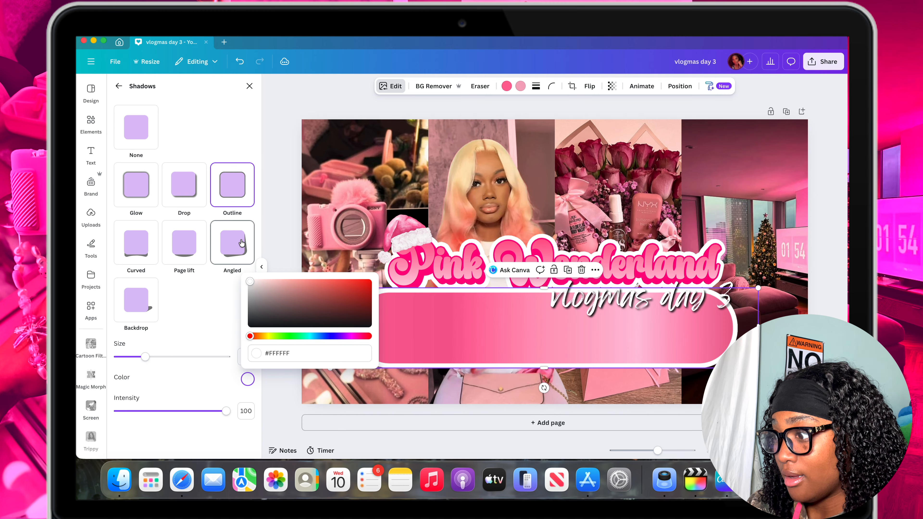
left_click_drag(147, 357, 167, 362)
Scale the outlined bar down to a small pill and move it to the lower middle of the thumbnail, above the handbag.
left_click_drag(330, 287, 544, 356)
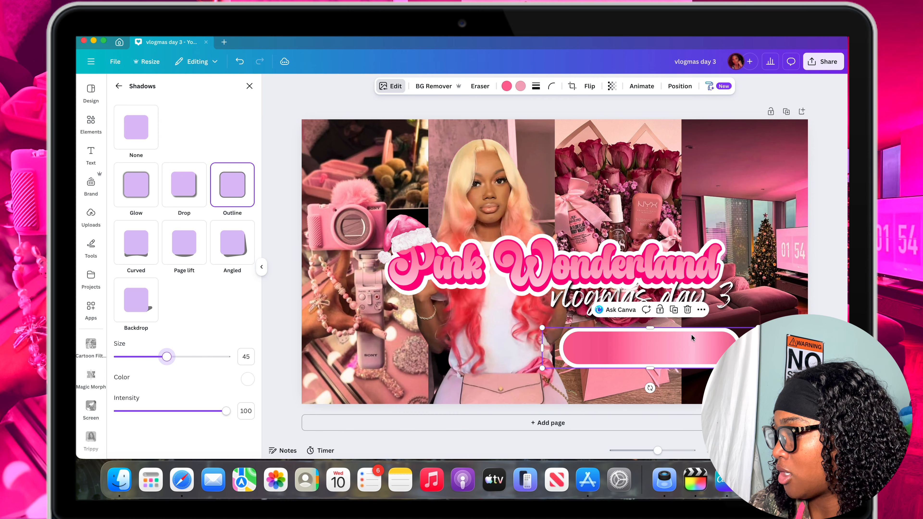
left_click_drag(692, 338, 570, 355)
left_click_drag(636, 333, 614, 337)
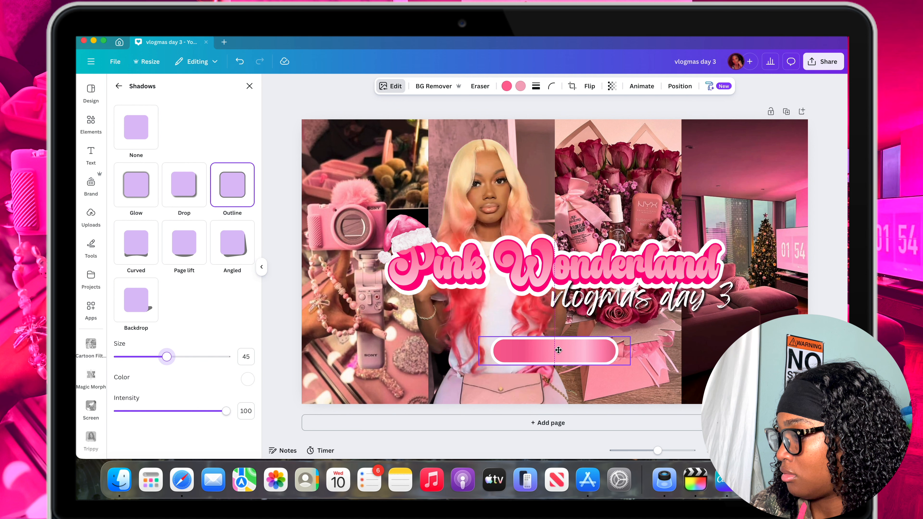
Search the graphics library for "pink snowflake".
scroll(546, 350, "up", 5)
scroll(541, 343, "down", 5)
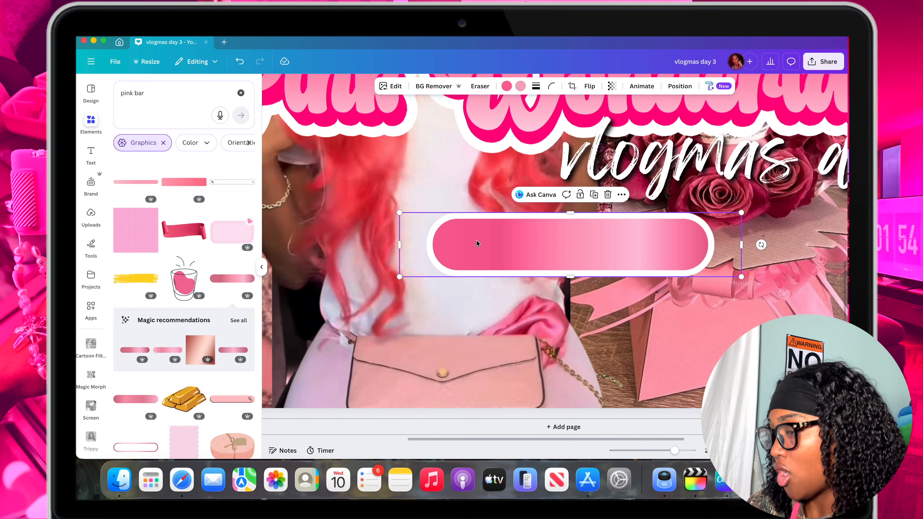
scroll(464, 277, "down", 1)
left_click(366, 268)
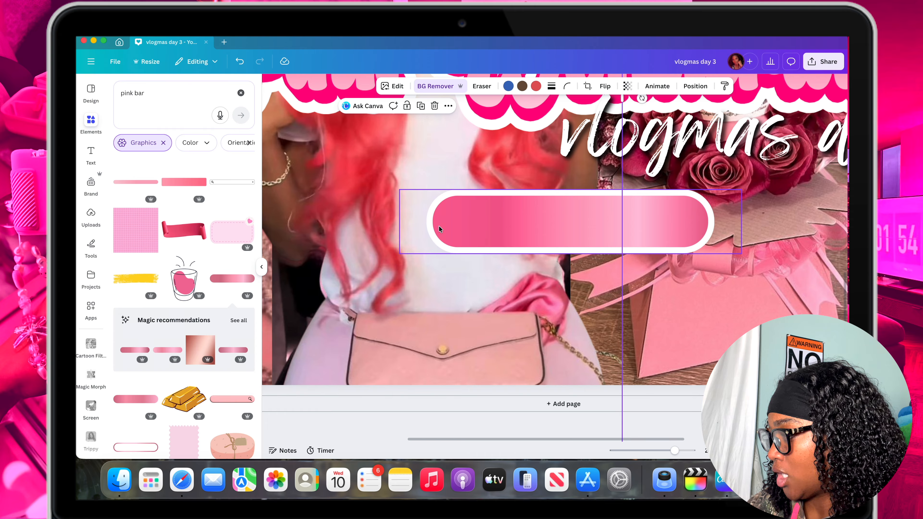
left_click(164, 93)
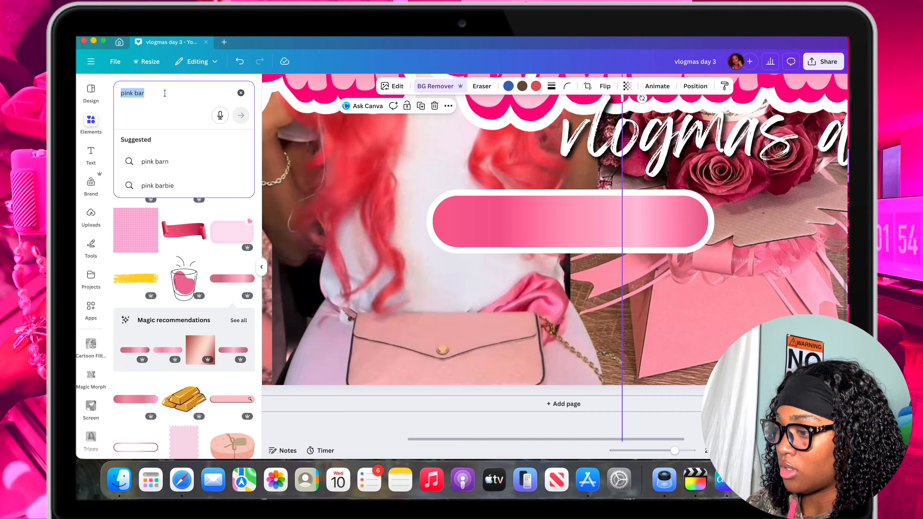
type("pi")
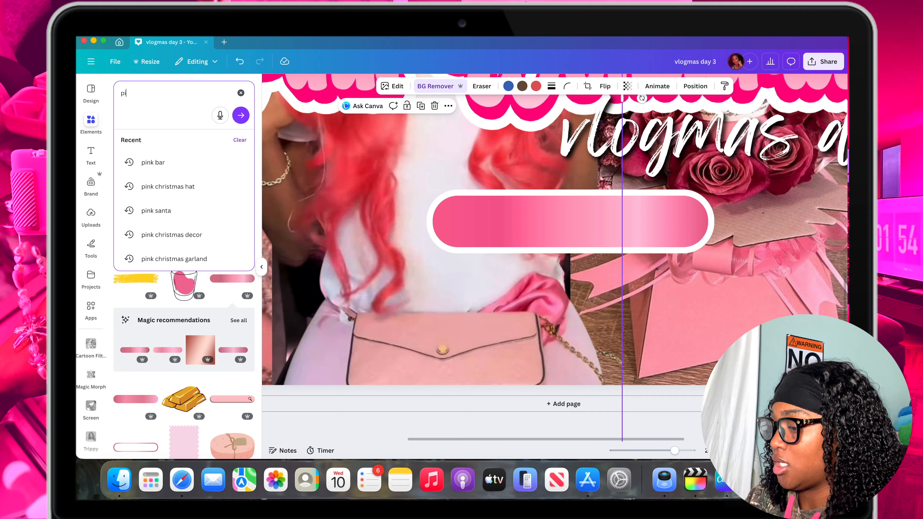
type("nk snowf")
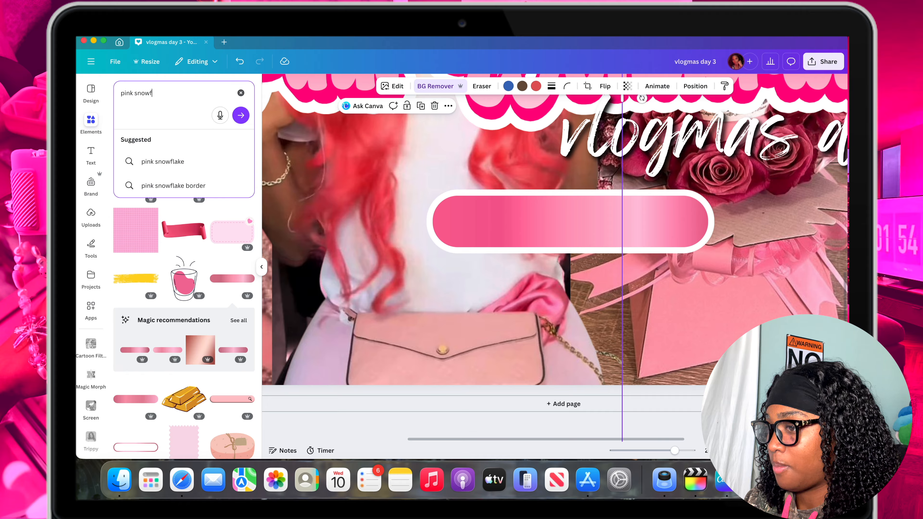
type("lake")
key("Return")
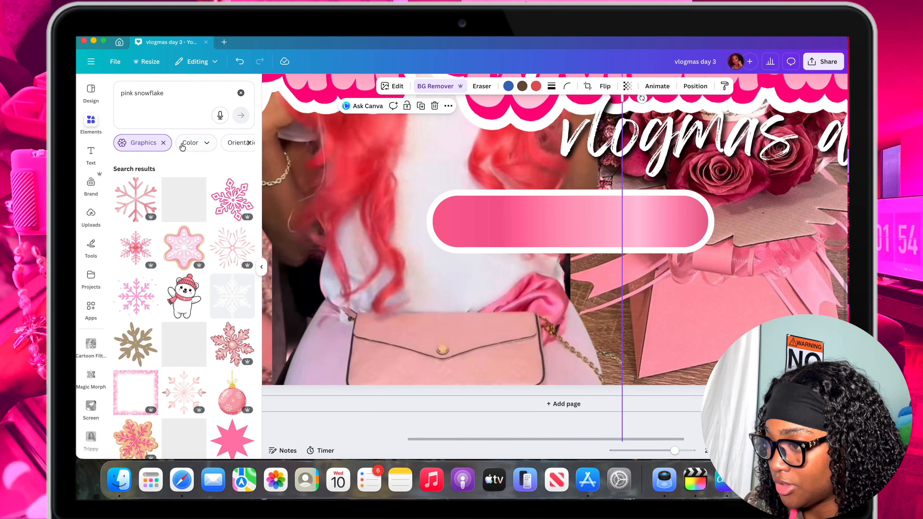
Add the pink snowflake cookie graphic with the tan border and shrink it to a small icon beside the pink bar.
scroll(183, 244, "down", 2)
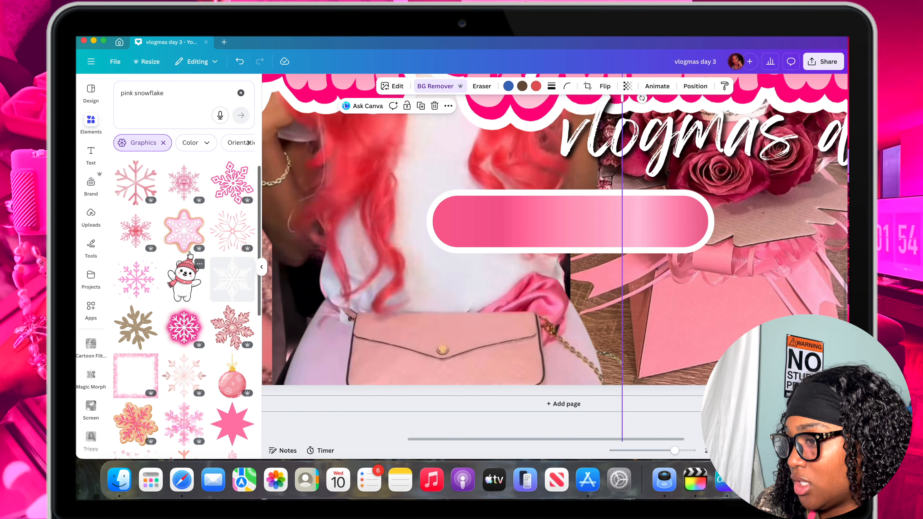
scroll(187, 251, "up", 2)
scroll(185, 258, "down", 3)
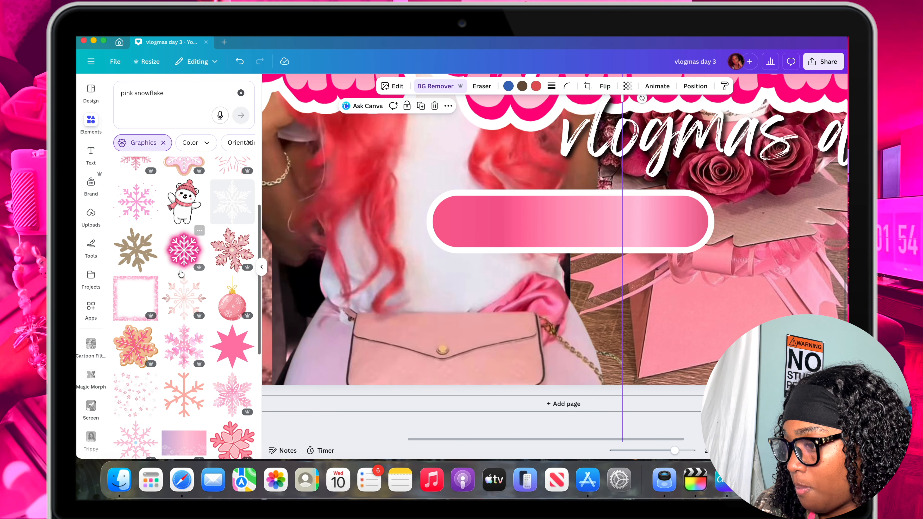
scroll(179, 264, "up", 3)
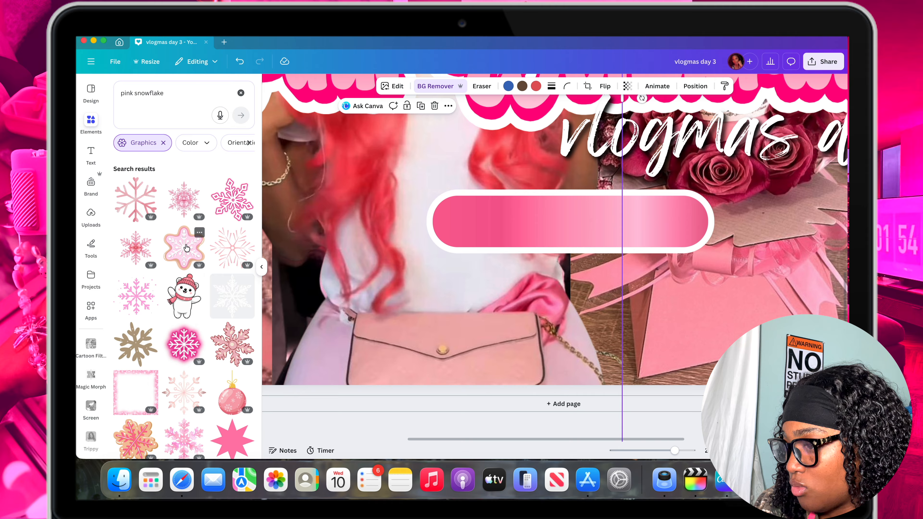
left_click(184, 250)
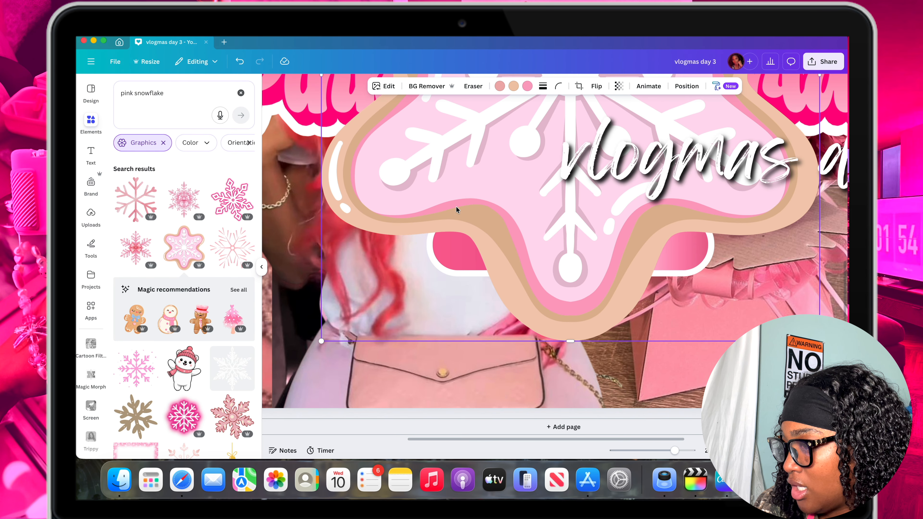
scroll(484, 177, "down", 5)
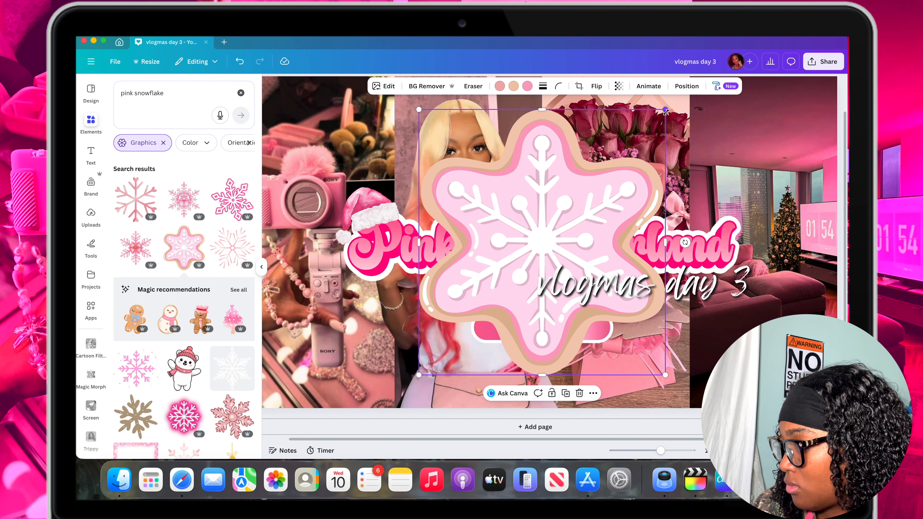
left_click_drag(665, 111, 451, 342)
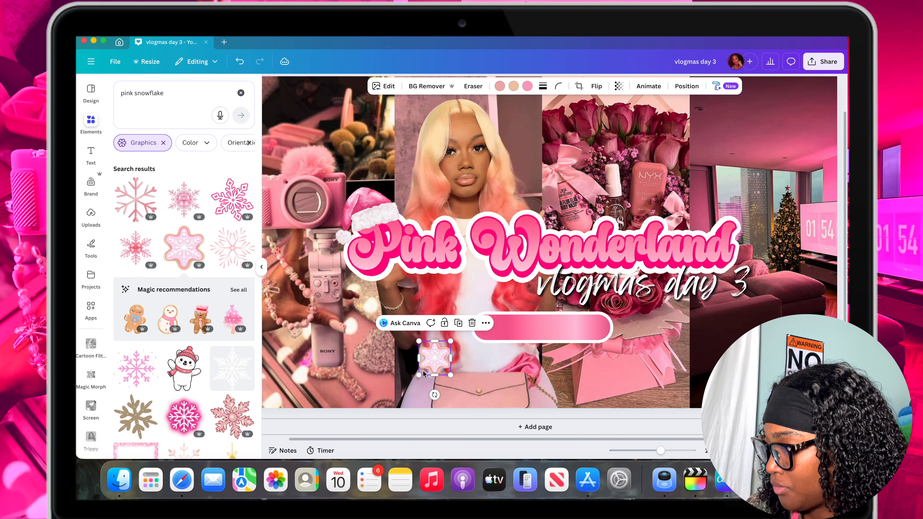
left_click_drag(418, 375, 435, 358)
Place the snowflake cookie inside the left end of the pink bar, vertically centered, and shrink it to less than half the bar's height.
scroll(438, 361, "down", 1)
scroll(437, 361, "up", 5)
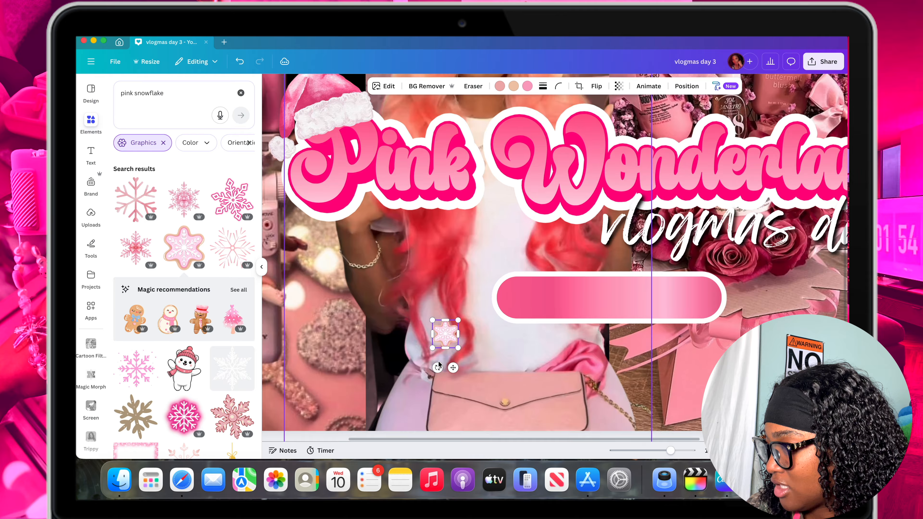
scroll(438, 361, "up", 3)
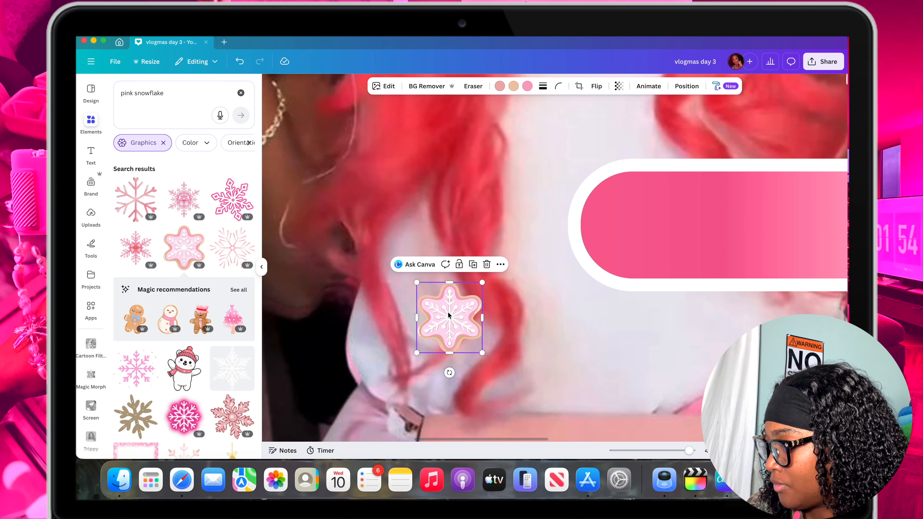
left_click_drag(457, 295, 626, 213)
scroll(630, 233, "right", 10)
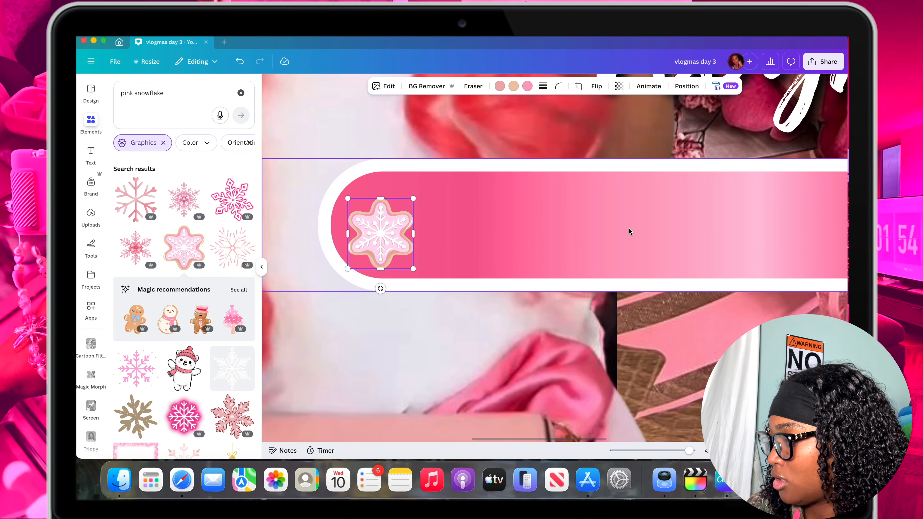
left_click_drag(348, 234, 390, 222)
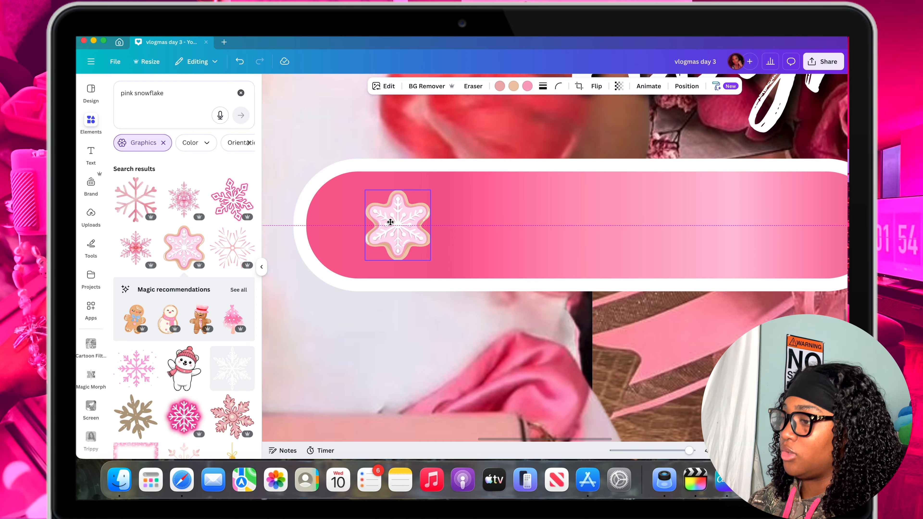
left_click_drag(390, 222, 384, 222)
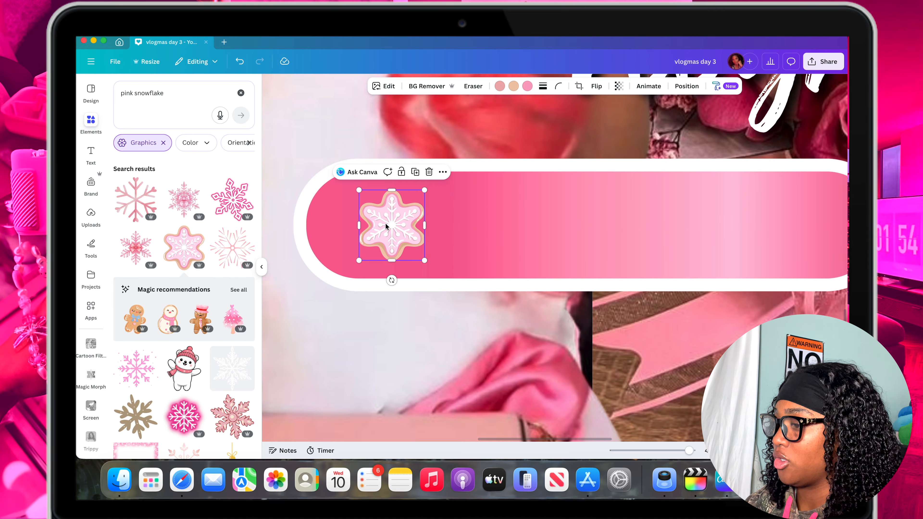
left_click_drag(424, 260, 395, 225)
scroll(323, 340, "down", 5)
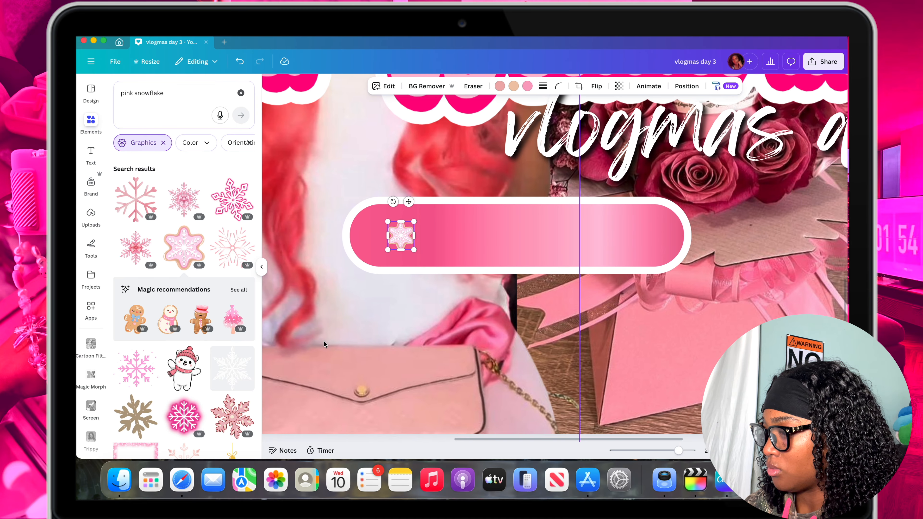
left_click(346, 352)
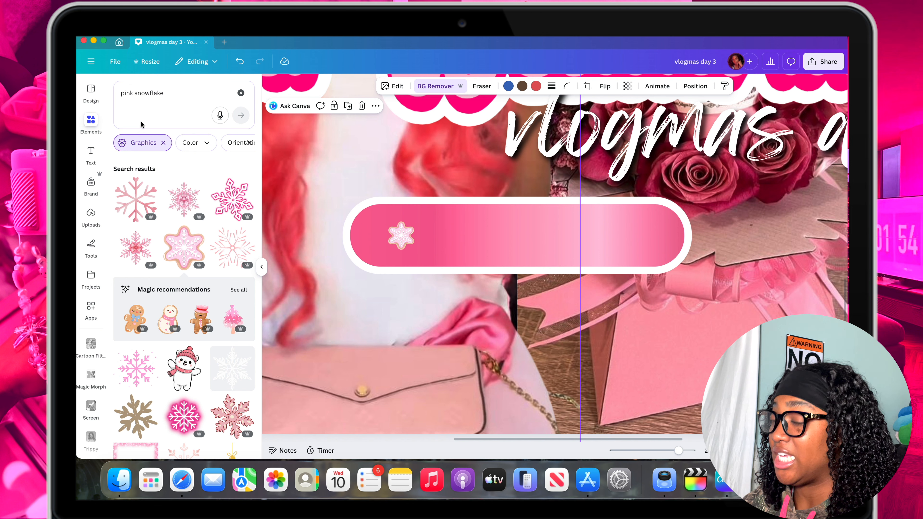
Add a heading text box reading "pretty n pink".
left_click(90, 153)
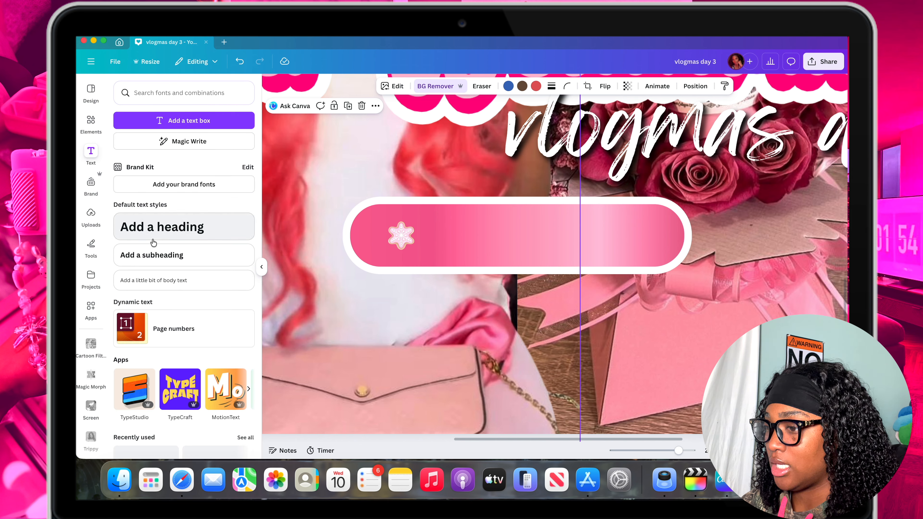
left_click(183, 236)
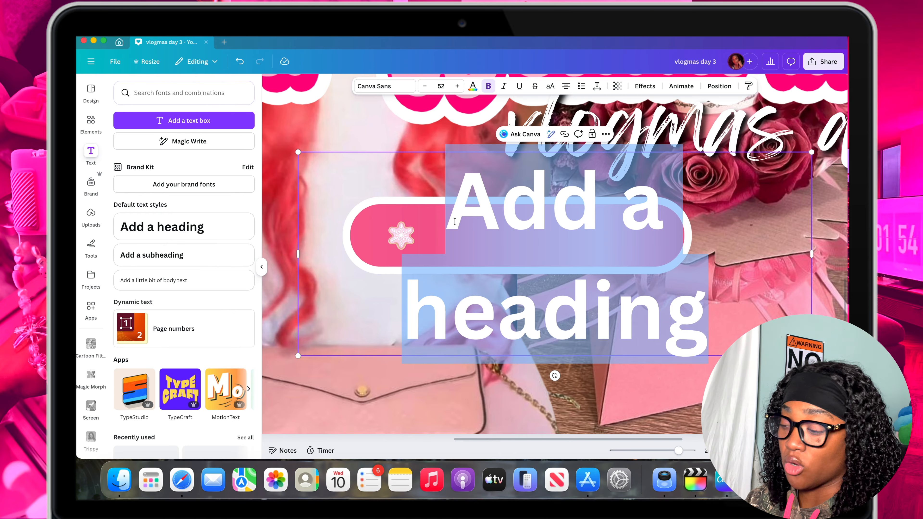
type("pretty n")
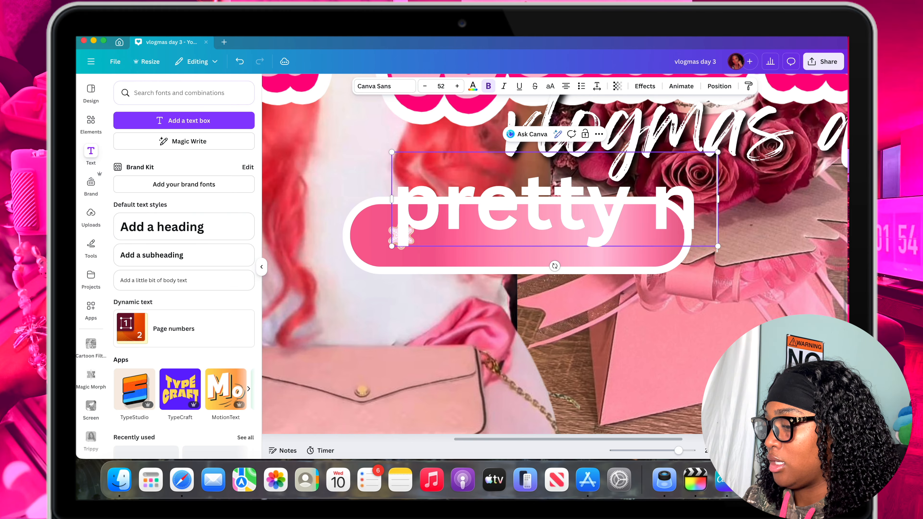
type(" pink")
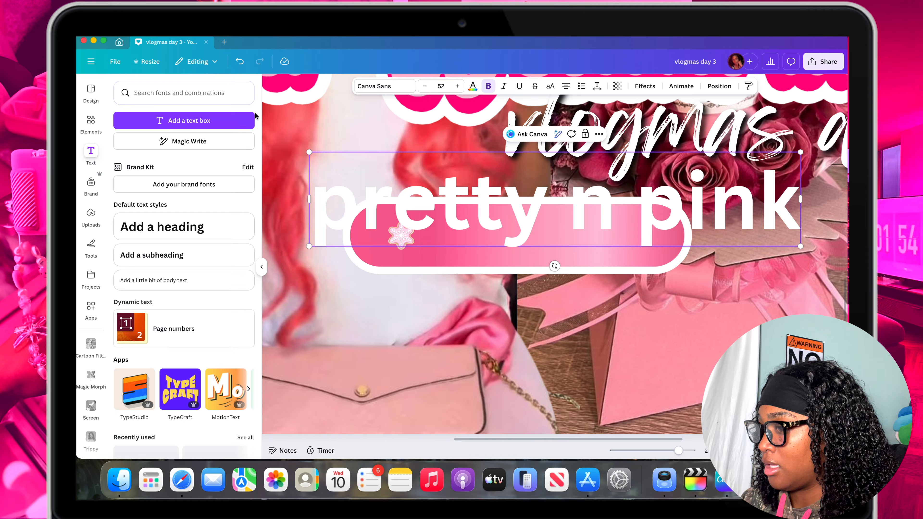
Scale the "pretty n pink" text down to font size 18.9 and move it onto the pink bar beside the snowflake.
left_click_drag(309, 153, 621, 212)
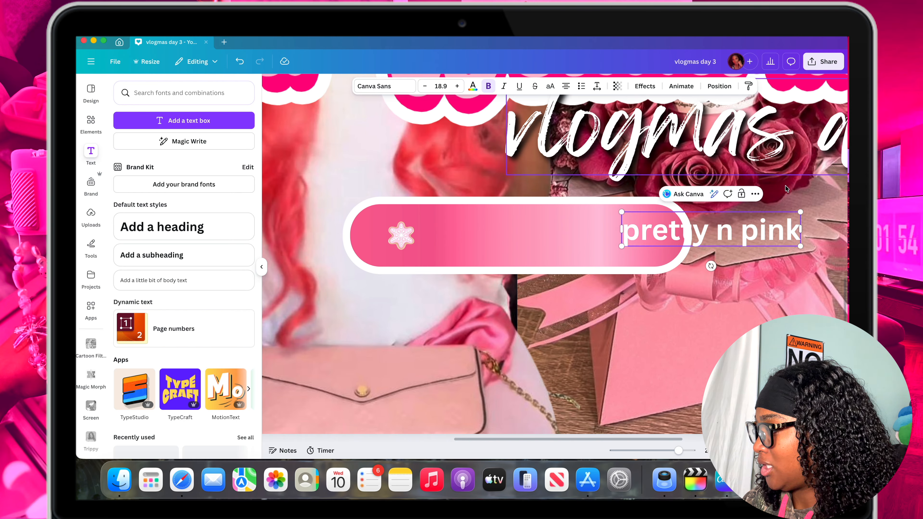
left_click(777, 149)
left_click(779, 235)
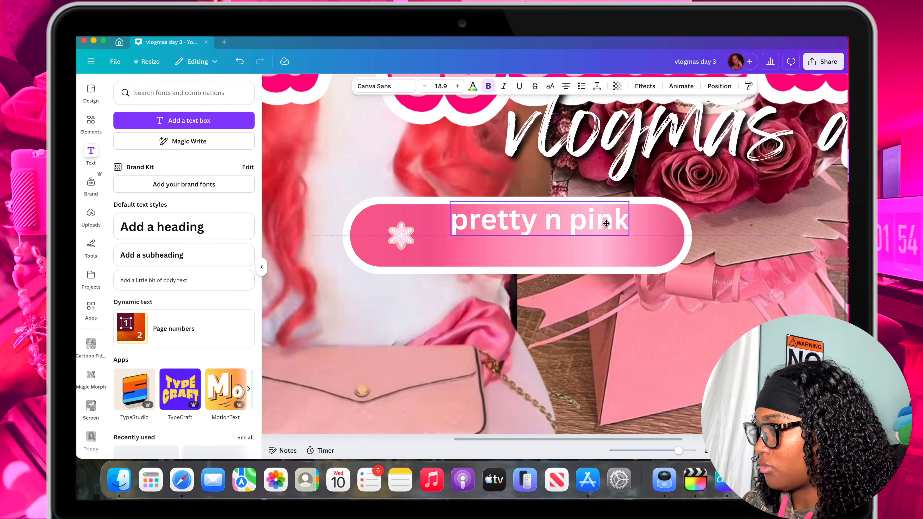